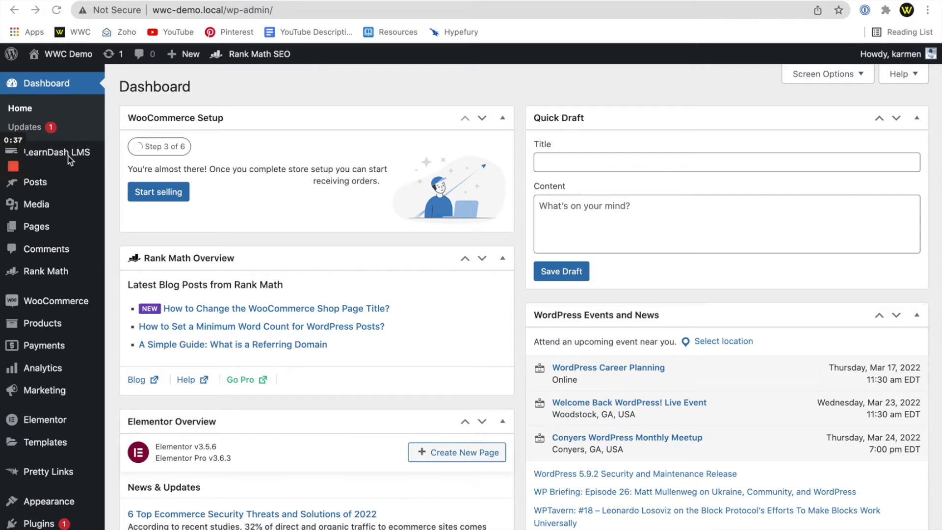
Create a new LearnDash course and dismiss the block editor's welcome guide
{"action": "mouse_move", "coordinate": [68, 161]}
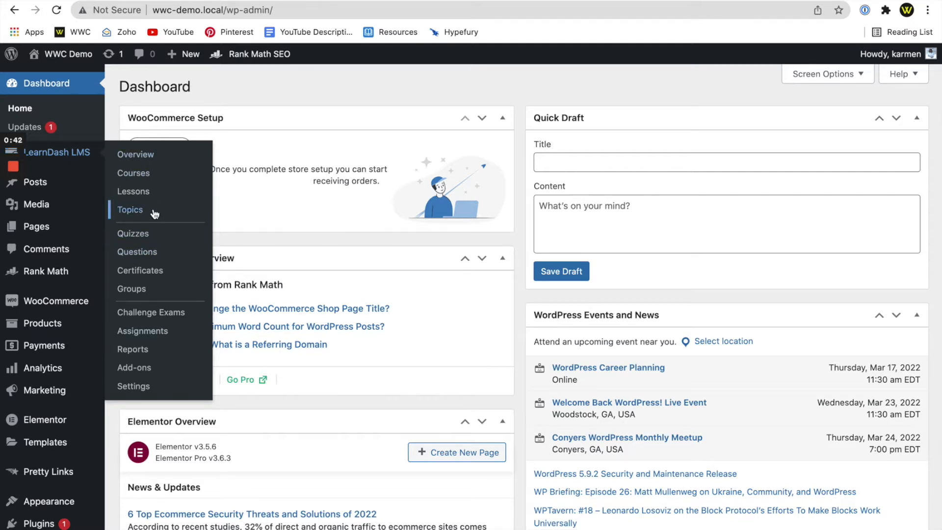
{"action": "left_click", "coordinate": [138, 176]}
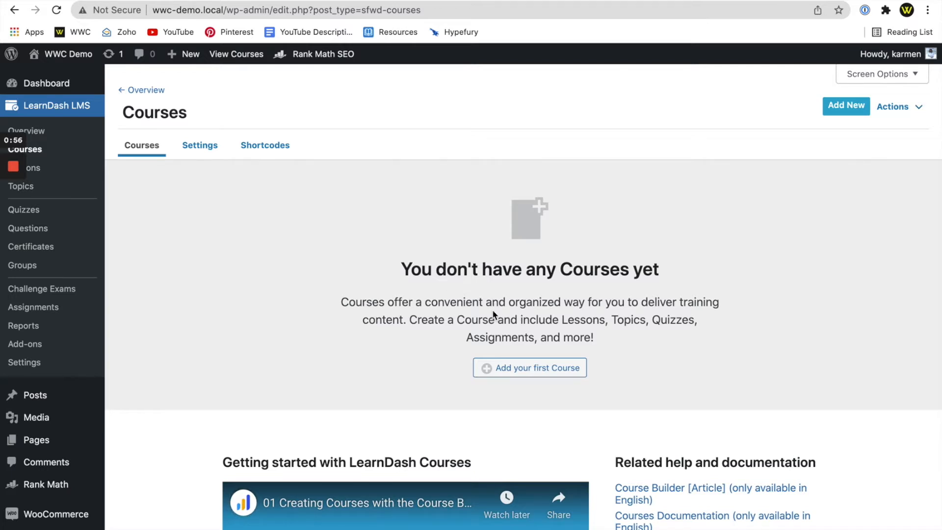
{"action": "left_click", "coordinate": [538, 373]}
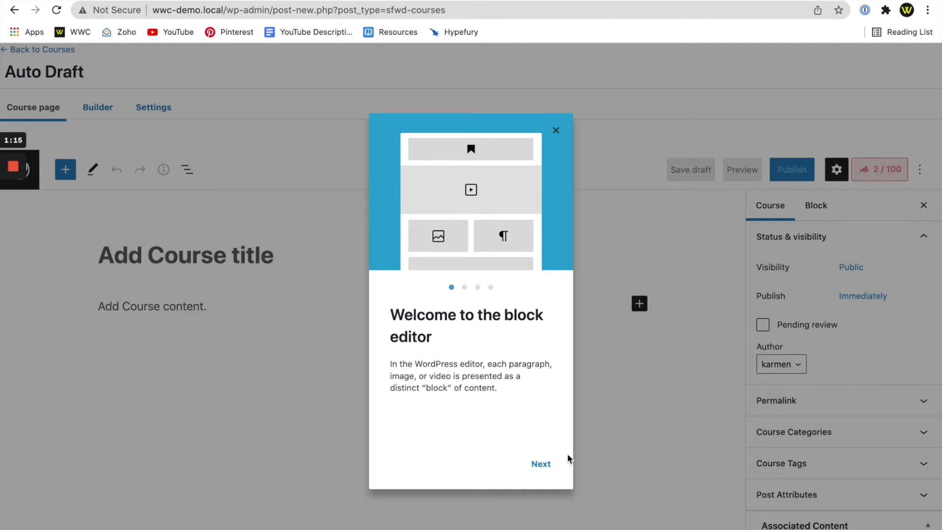
{"action": "left_click", "coordinate": [557, 131]}
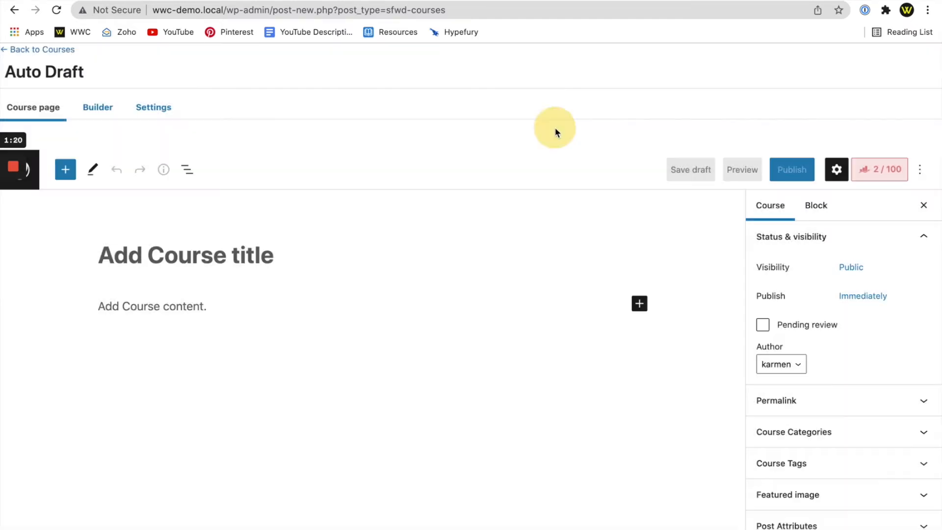
Title the course "Build a Website in a Weekend" and save it as a draft
{"action": "left_click", "coordinate": [125, 254]}
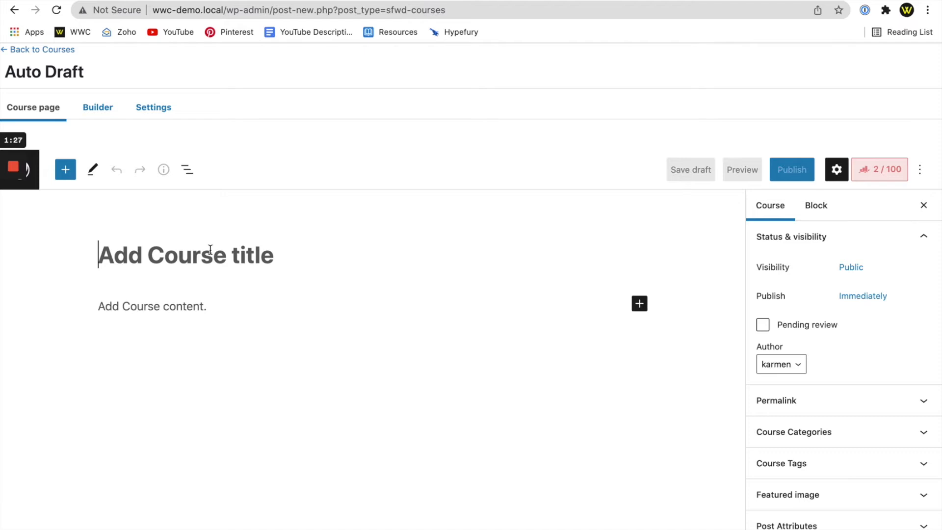
{"action": "type", "text": "Build a "}
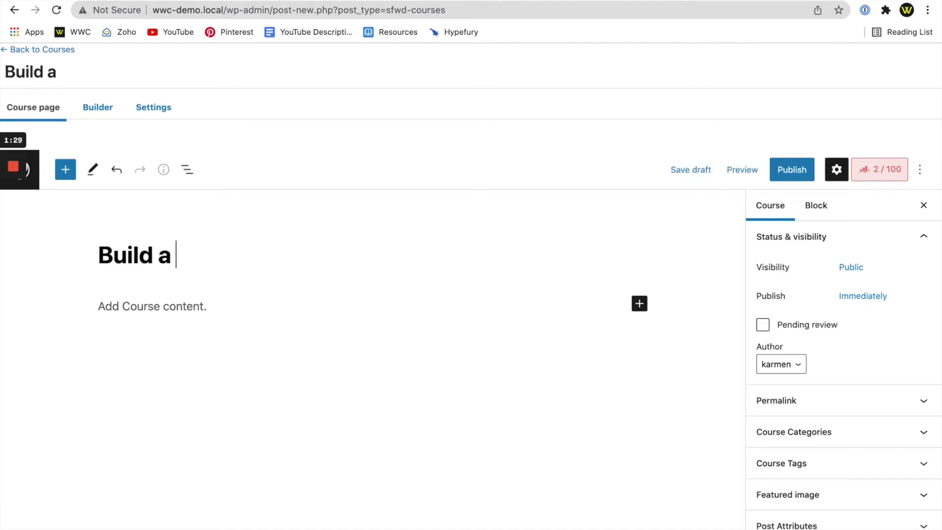
{"action": "type", "text": "Website in A"}
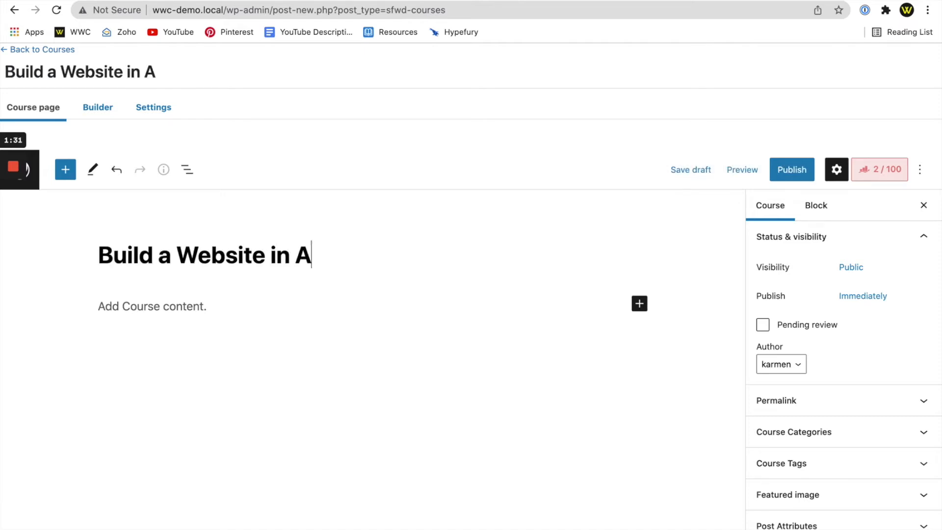
{"action": "key", "text": "BackSpace"}
{"action": "type", "text": "a Weekend"}
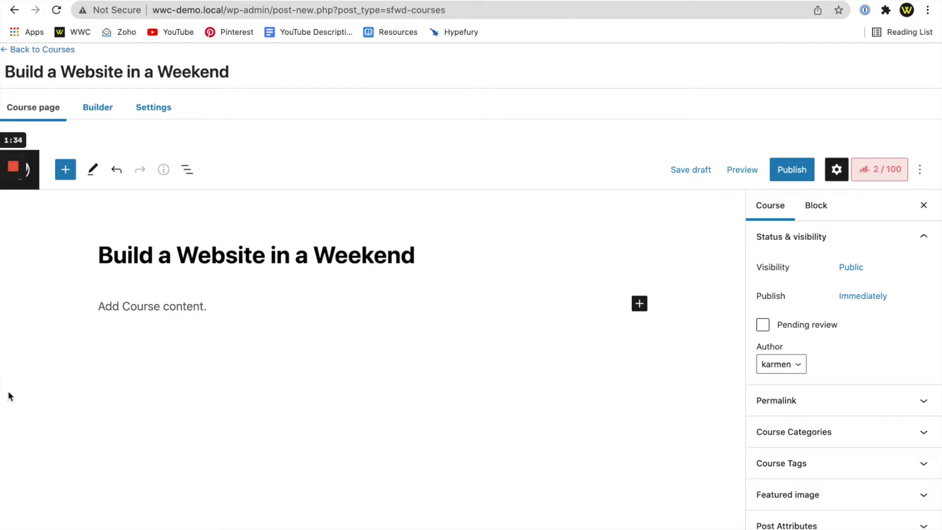
{"action": "left_click", "coordinate": [151, 306]}
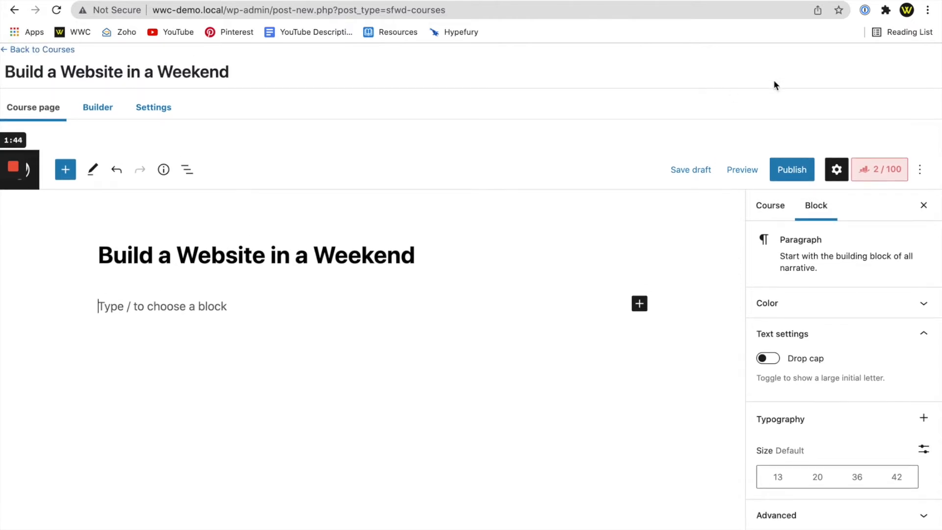
{"action": "left_click", "coordinate": [685, 168]}
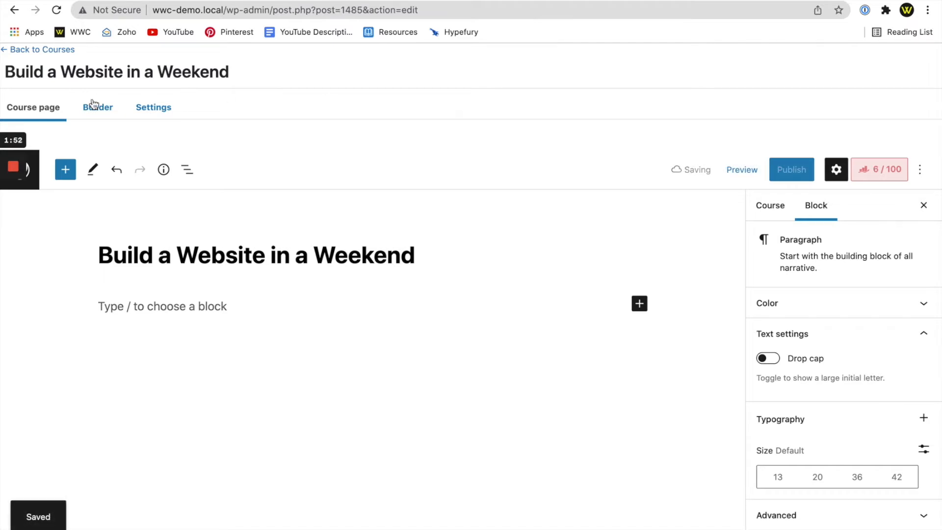
Add a section heading named "The Foundation" in the course builder
{"action": "left_click", "coordinate": [105, 111]}
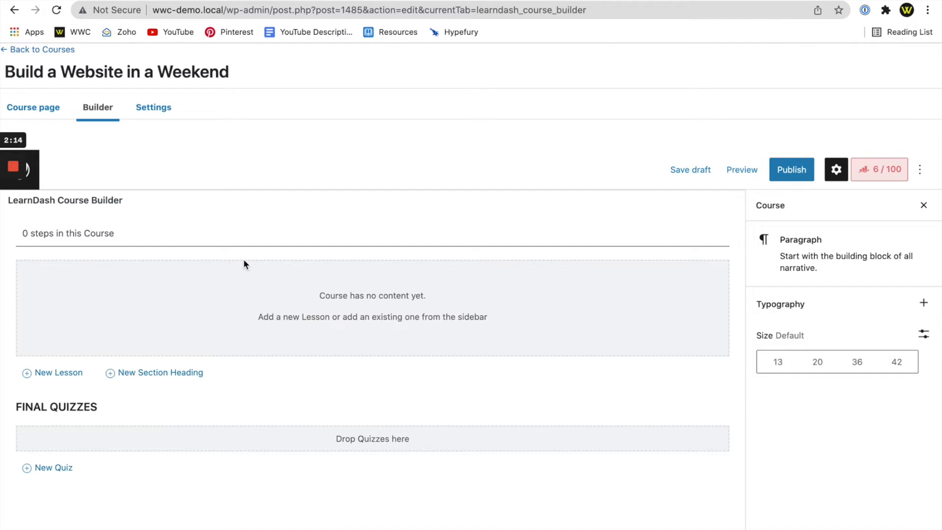
{"action": "left_click", "coordinate": [176, 373]}
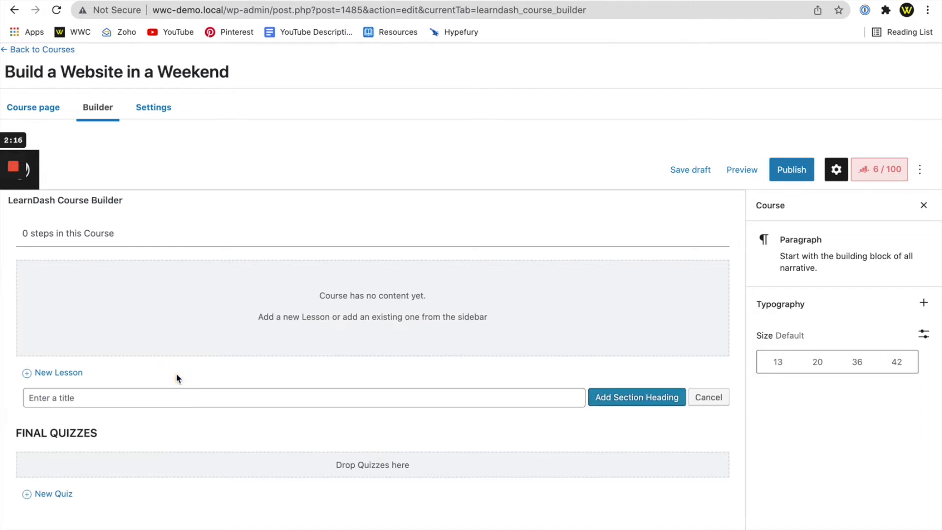
{"action": "left_click", "coordinate": [160, 397]}
{"action": "type", "text": "The Foundation"}
{"action": "left_click", "coordinate": [657, 400]}
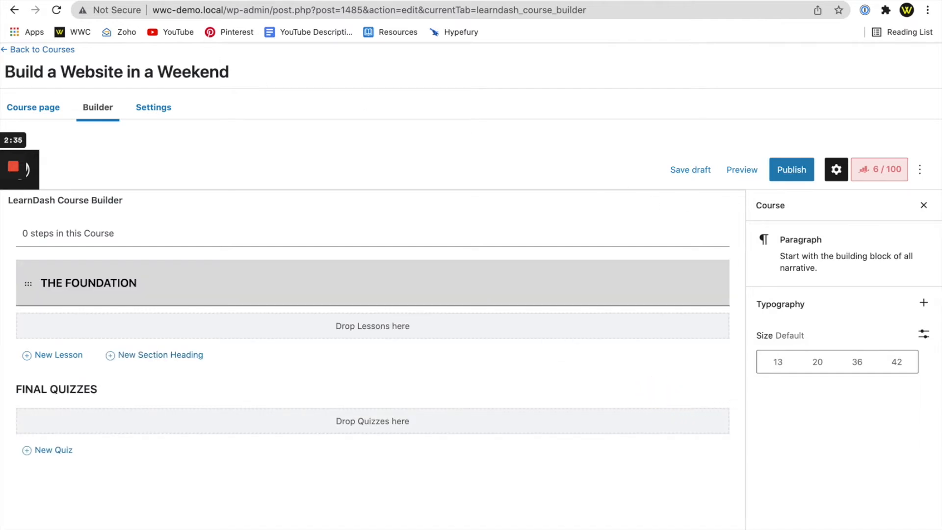
Copy "Purchase a domain name" from the Help Docs outline in Notion and add it as a lesson under The Foundation
{"action": "left_click", "coordinate": [237, 1]}
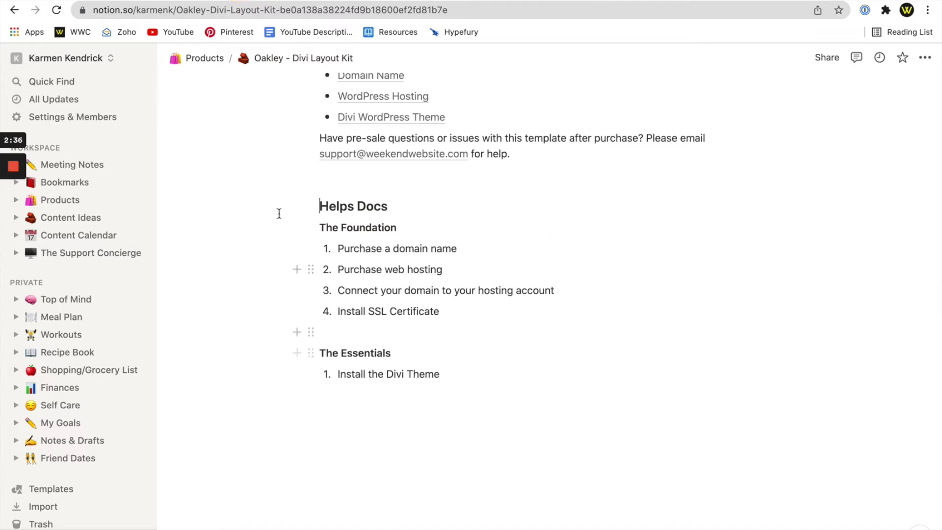
{"action": "left_click", "coordinate": [321, 228]}
{"action": "left_click", "coordinate": [69, 0]}
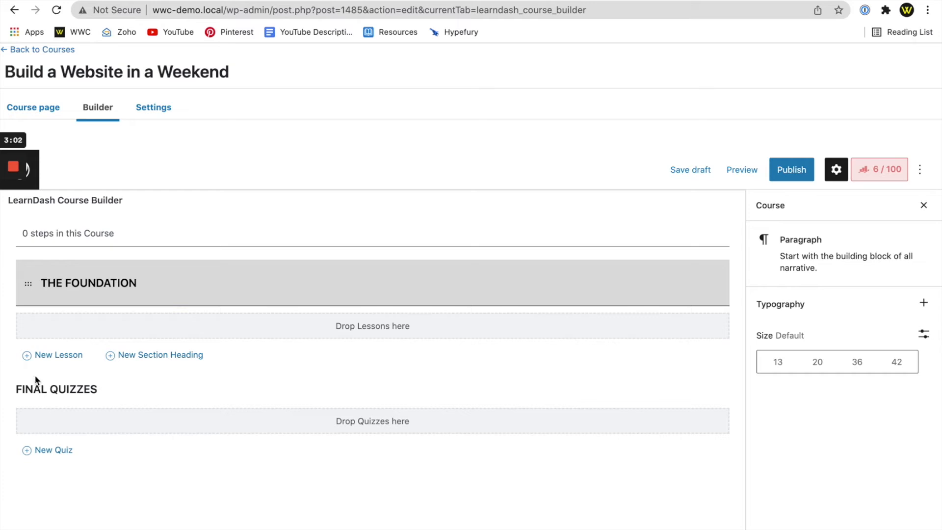
{"action": "left_click", "coordinate": [47, 358]}
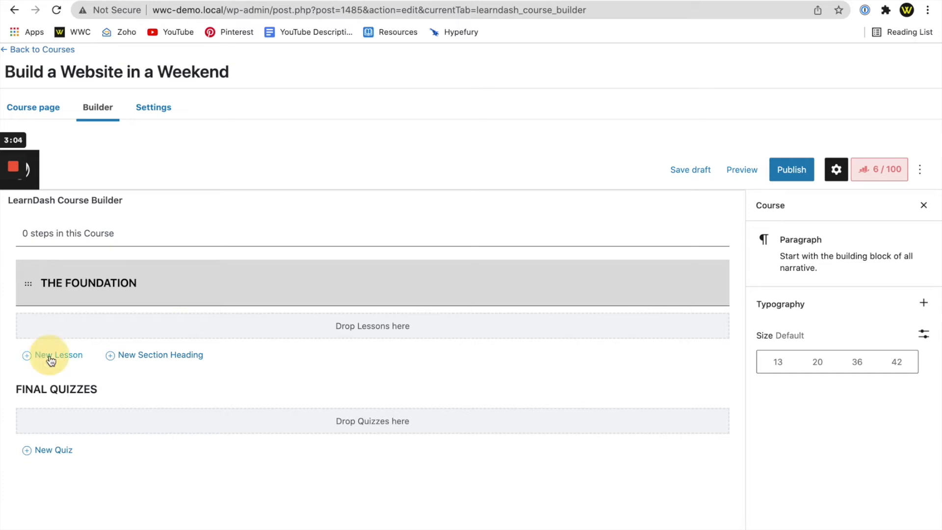
{"action": "left_click", "coordinate": [252, 2]}
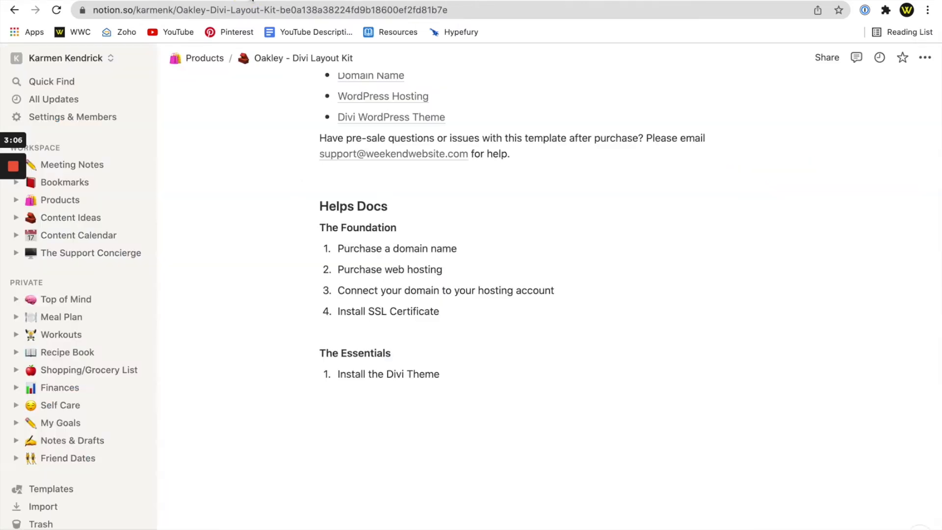
{"action": "left_click_drag", "start_coordinate": [339, 248], "coordinate": [464, 248]}
{"action": "key", "text": "super+c"}
{"action": "left_click", "coordinate": [363, 1]}
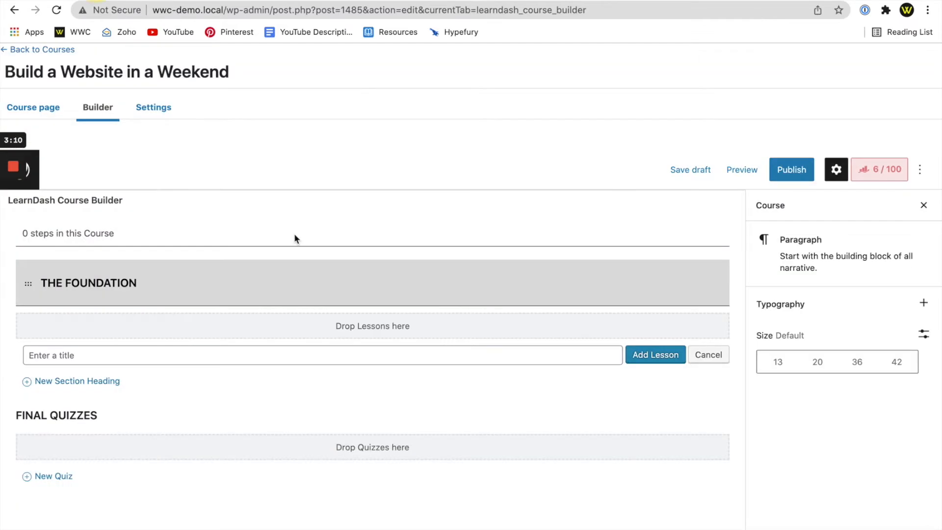
{"action": "left_click", "coordinate": [148, 354]}
{"action": "key", "text": "super+v"}
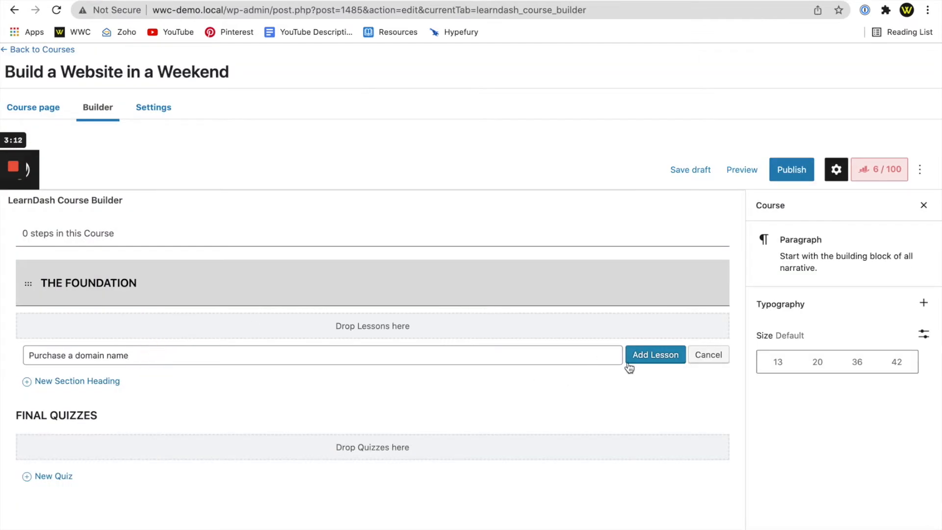
{"action": "left_click", "coordinate": [653, 356]}
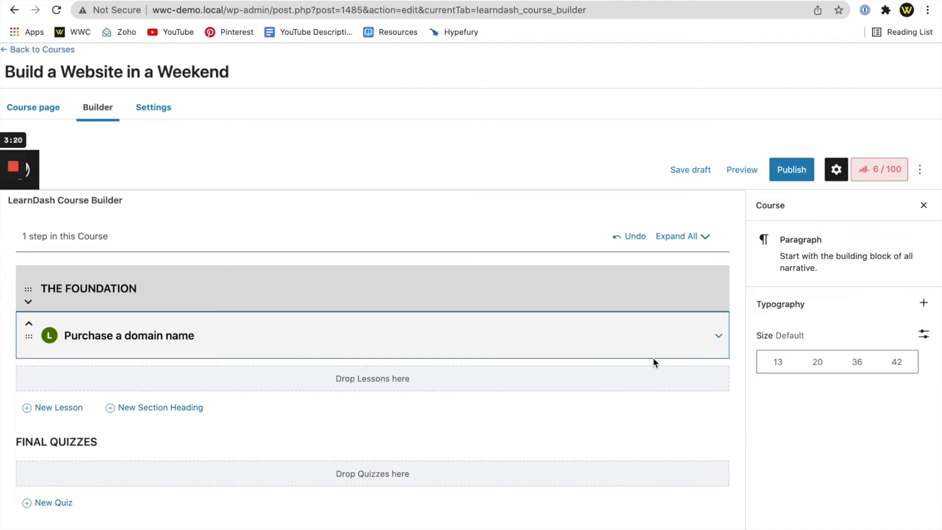
Add a second lesson titled "Purchase web hosting" to the course, copying the title from the Notion outline
{"action": "left_click", "coordinate": [57, 411]}
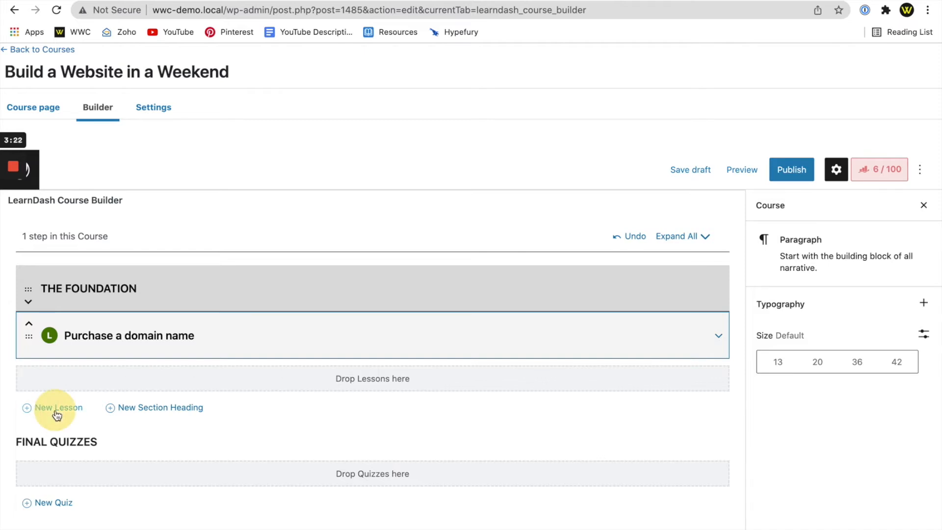
{"action": "left_click", "coordinate": [196, 1]}
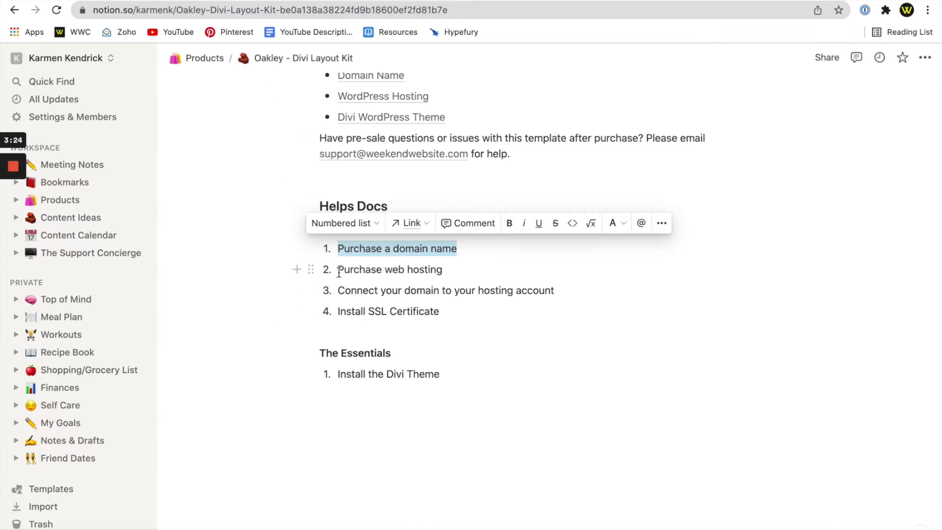
{"action": "left_click_drag", "start_coordinate": [339, 271], "coordinate": [457, 270]}
{"action": "key", "text": "super+c"}
{"action": "key", "text": "super+Tab"}
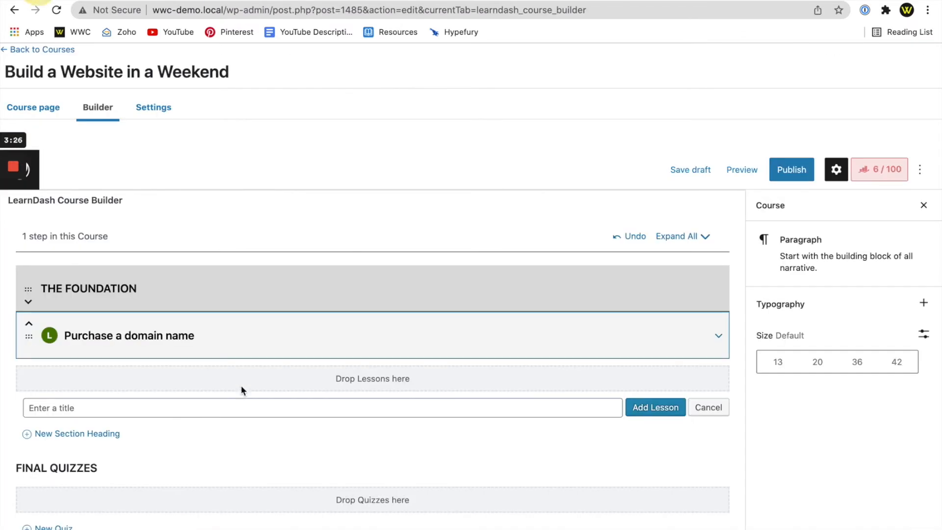
{"action": "left_click", "coordinate": [106, 406]}
{"action": "key", "text": "super+v"}
{"action": "left_click", "coordinate": [665, 407]}
Copy "Connect your domain to your hosting account" from the Notion outline and add it as the third lesson
{"action": "key", "text": "super+Tab"}
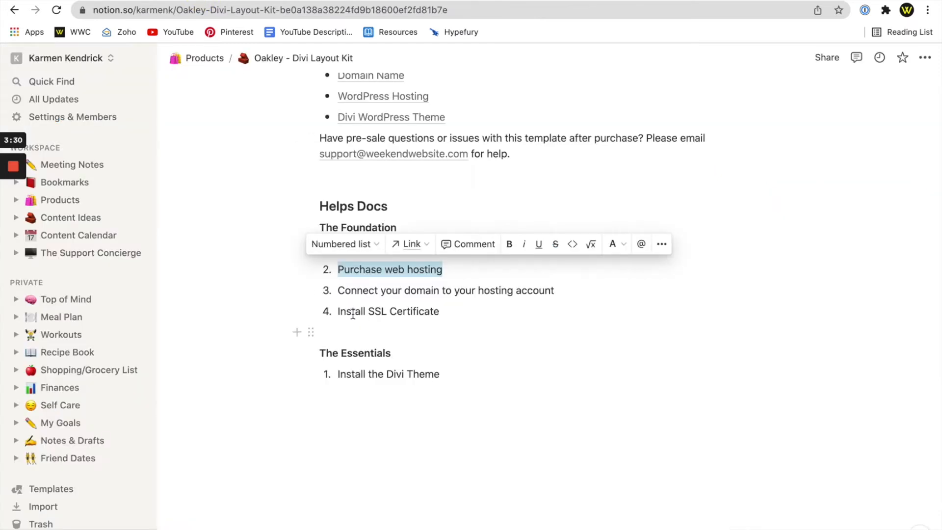
{"action": "left_click_drag", "start_coordinate": [337, 292], "coordinate": [526, 300]}
{"action": "key", "text": "super+c"}
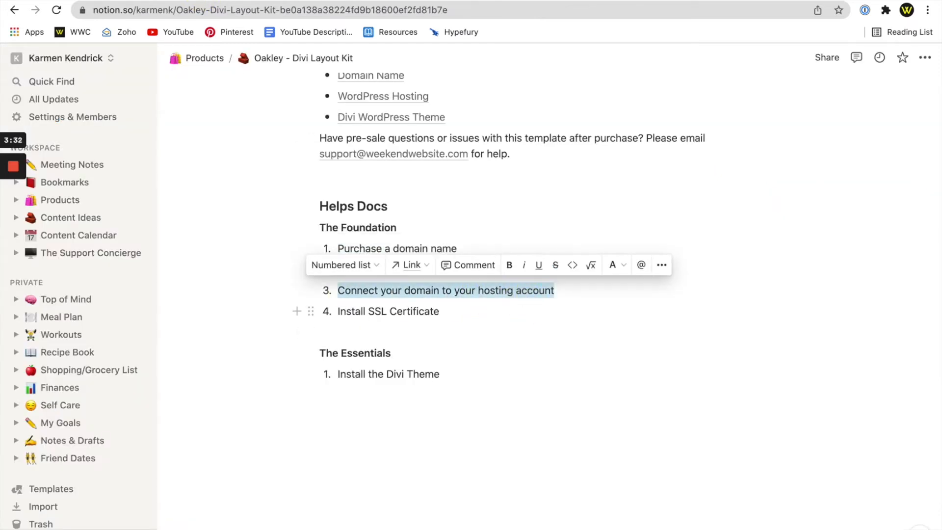
{"action": "key", "text": "super+Tab"}
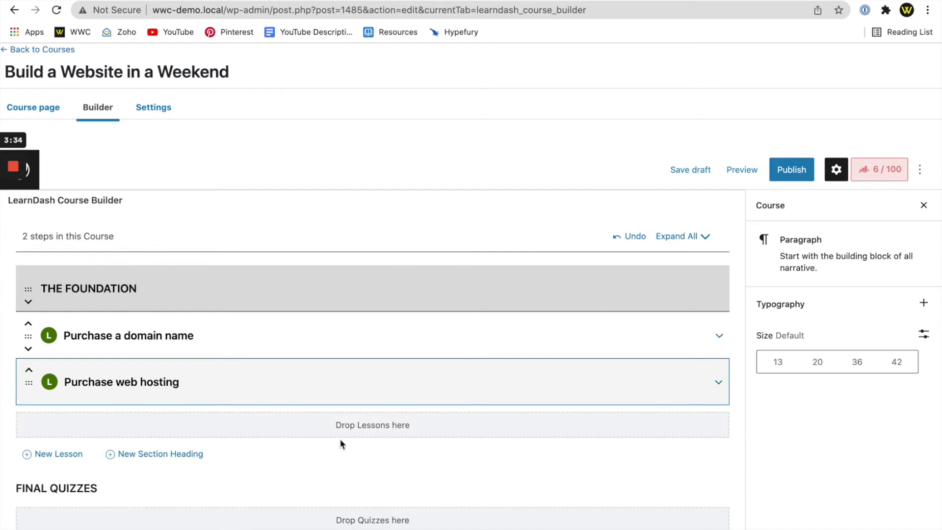
{"action": "left_click", "coordinate": [61, 457]}
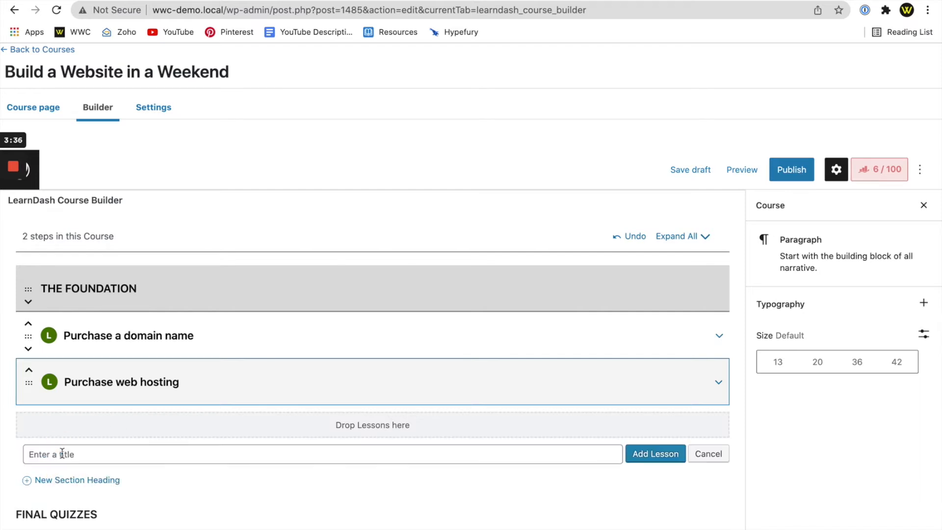
{"action": "left_click", "coordinate": [114, 452]}
{"action": "key", "text": "super+v"}
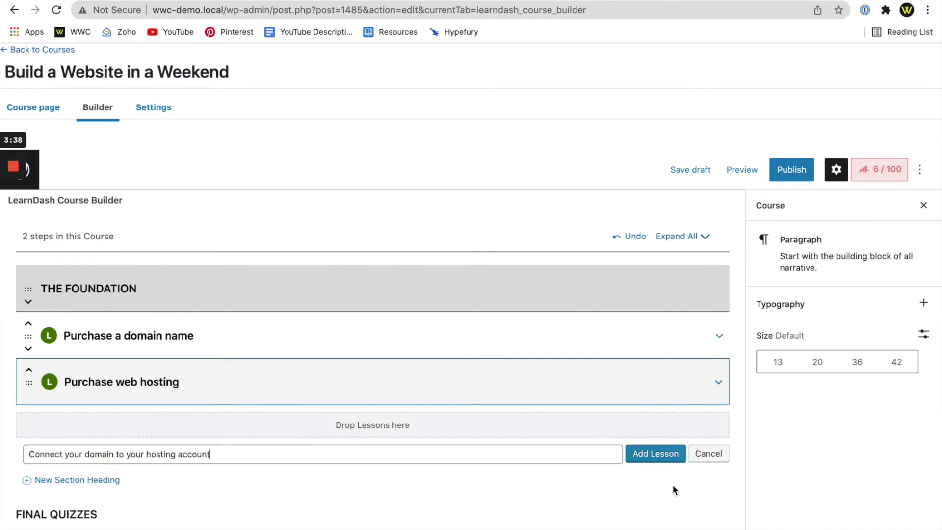
{"action": "left_click", "coordinate": [640, 454]}
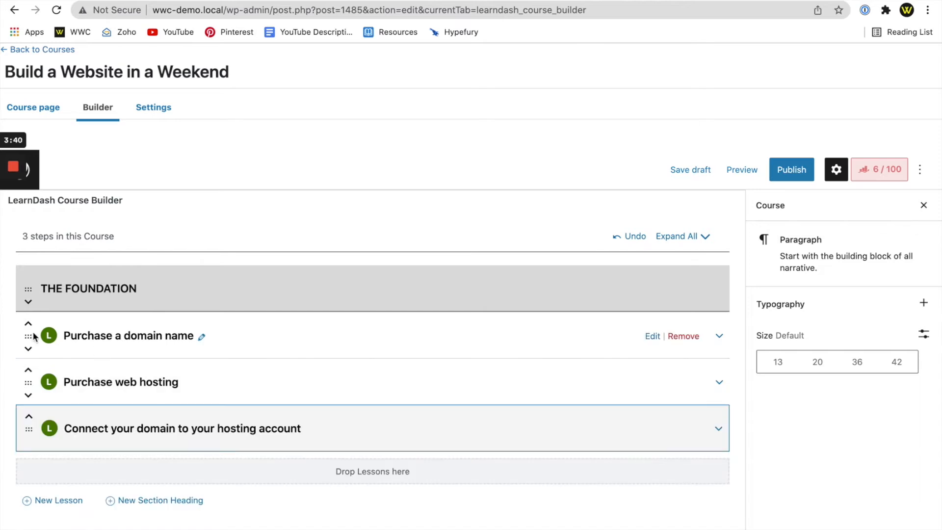
Save the course draft and open the "Purchase a domain name" lesson for editing
{"action": "left_click", "coordinate": [681, 176]}
{"action": "left_click", "coordinate": [652, 340]}
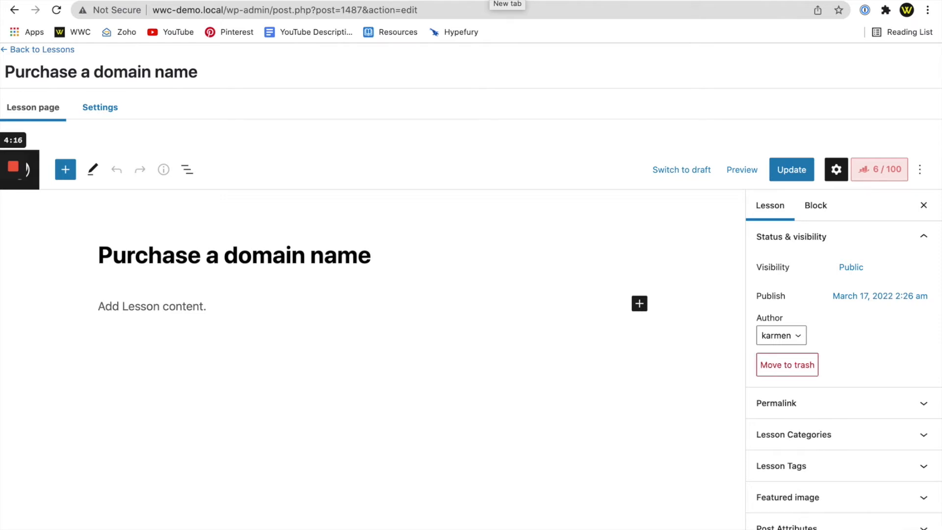
Search the web for "lorem ipsum" in a new browser tab
{"action": "left_click", "coordinate": [488, 2]}
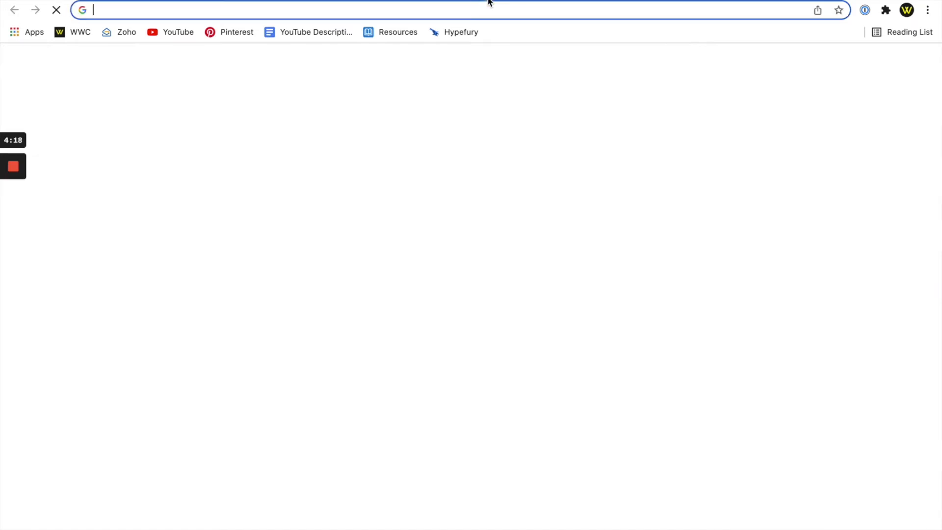
{"action": "type", "text": "lorem"}
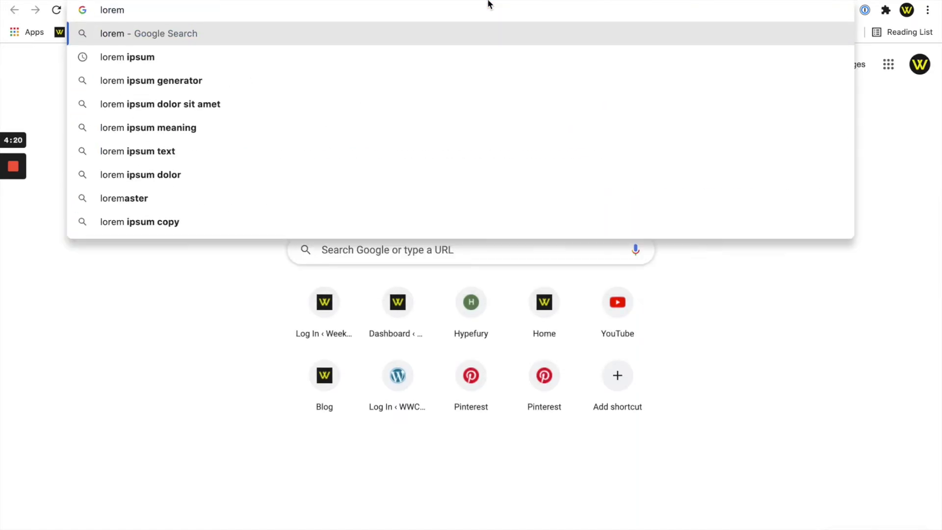
{"action": "left_click", "coordinate": [153, 60]}
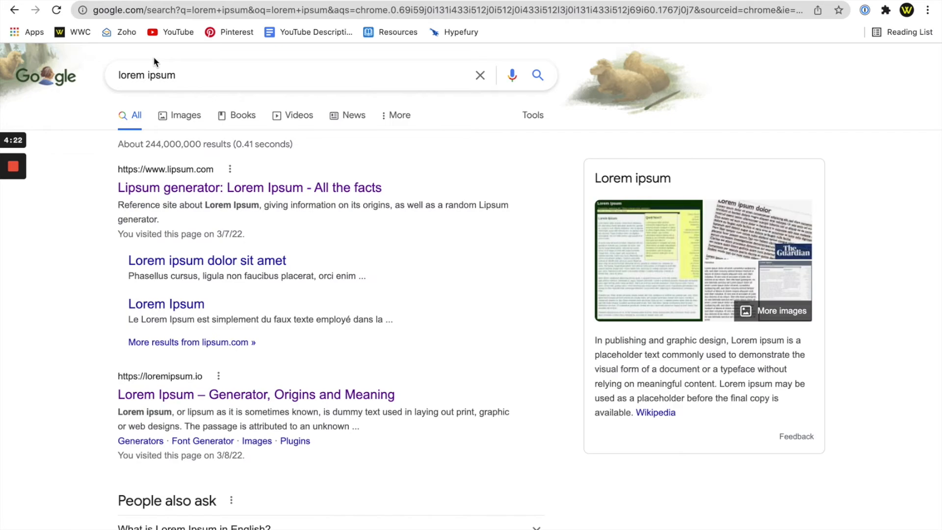
{"action": "left_click", "coordinate": [228, 185]}
{"action": "scroll", "coordinate": [411, 315], "scroll_direction": "down", "scroll_amount": 20}
{"action": "scroll", "coordinate": [411, 315], "scroll_direction": "down", "scroll_amount": 2}
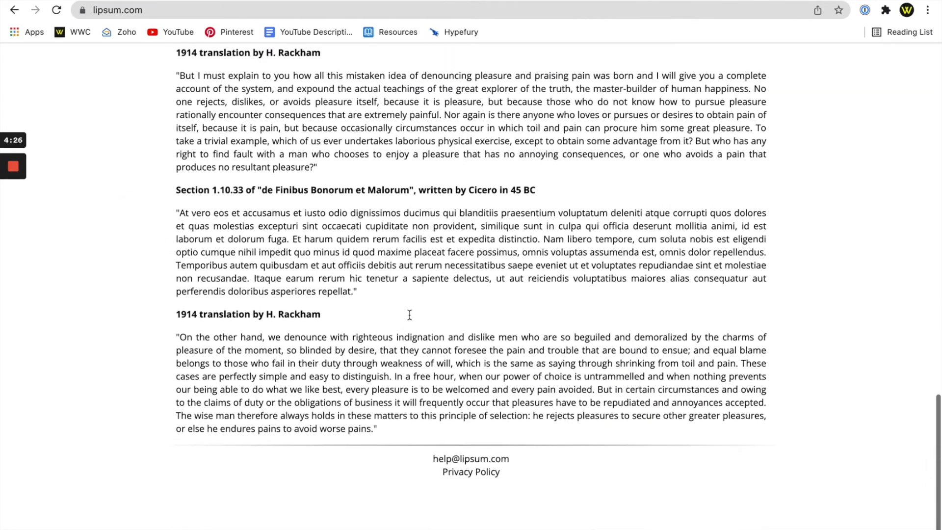
{"action": "key", "text": "super+bracketleft"}
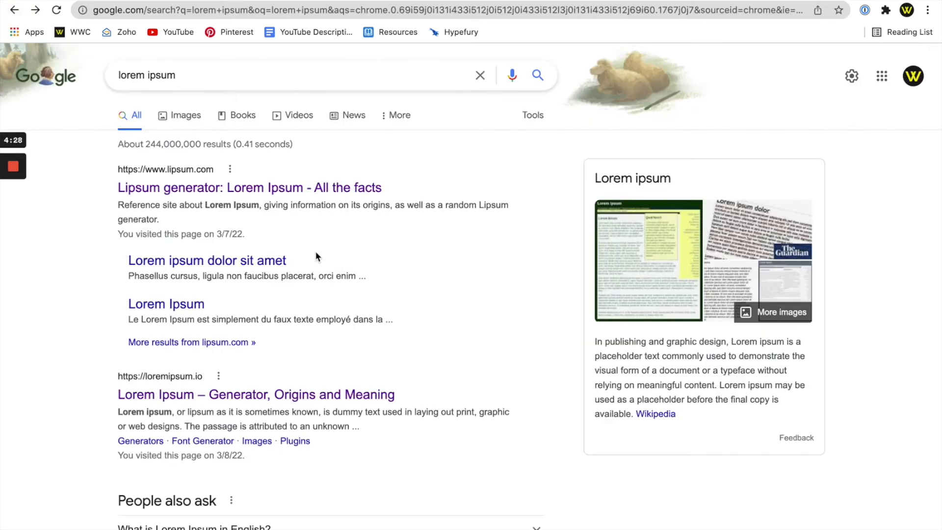
Open the loremipsum.io result and copy the whole sample paragraph from its Lorem Ipsum generator
{"action": "left_click", "coordinate": [263, 394]}
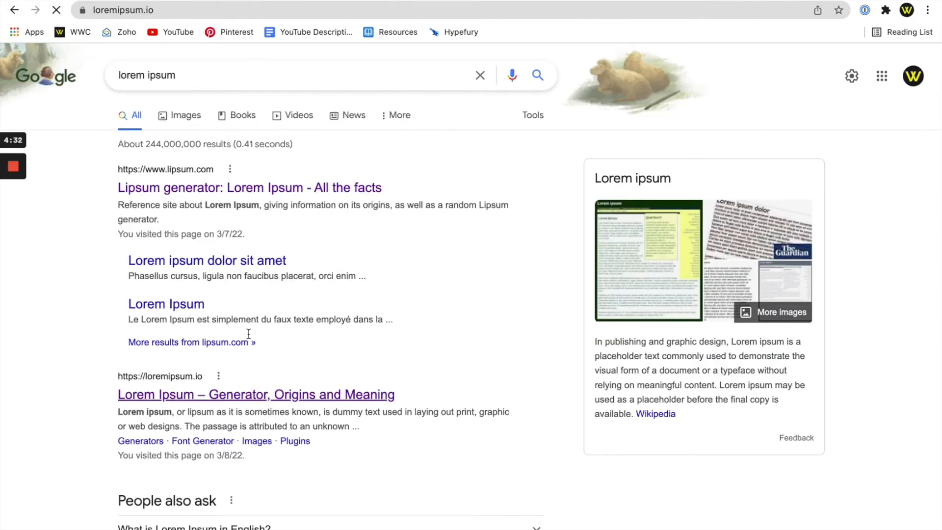
{"action": "scroll", "coordinate": [263, 295], "scroll_direction": "down", "scroll_amount": 10}
{"action": "scroll", "coordinate": [263, 324], "scroll_direction": "up", "scroll_amount": 5}
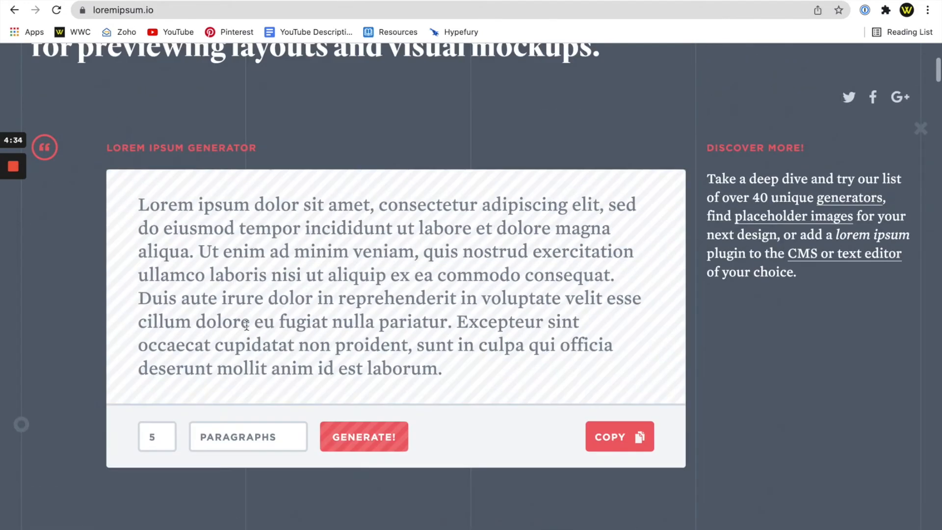
{"action": "left_click_drag", "start_coordinate": [138, 204], "coordinate": [528, 391]}
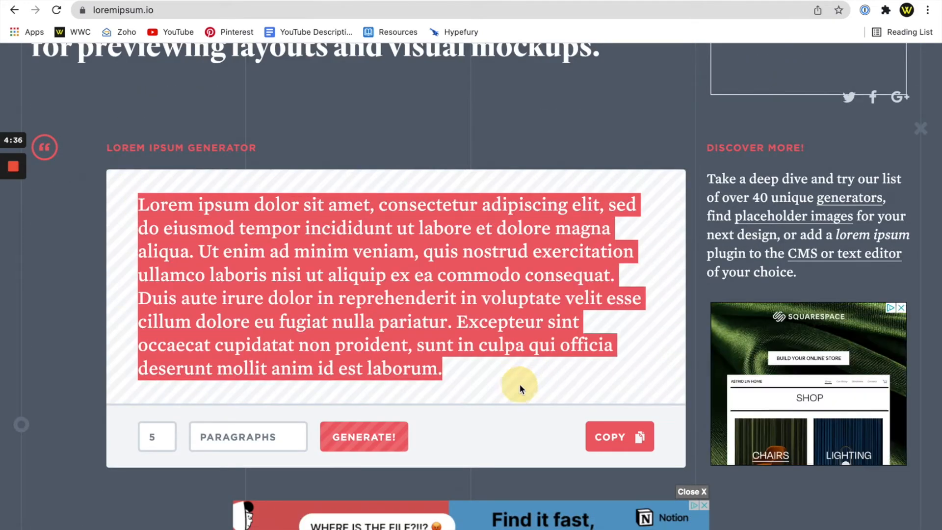
Return to the "Purchase a domain name" lesson in WordPress and place the cursor in its empty content block
{"action": "left_click", "coordinate": [377, 0]}
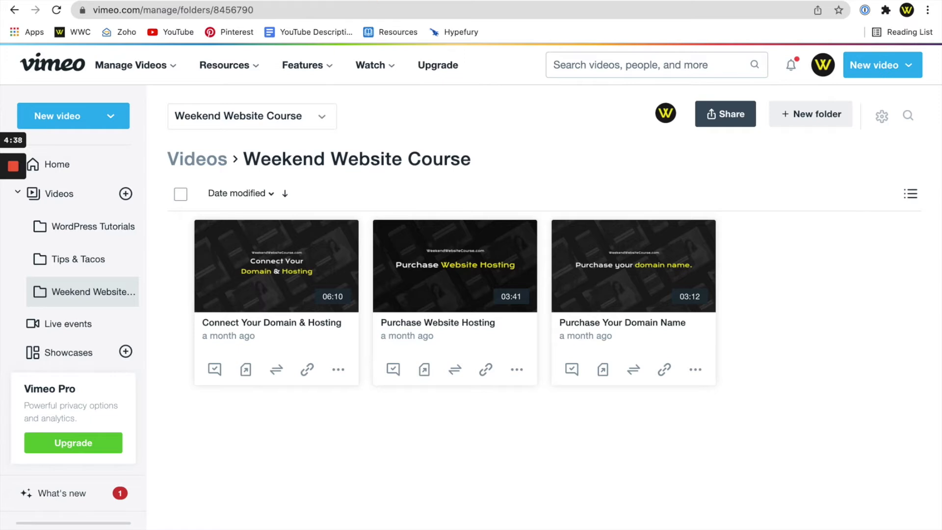
{"action": "left_click", "coordinate": [214, 0]}
{"action": "left_click", "coordinate": [77, 0]}
{"action": "left_click", "coordinate": [185, 301]}
{"action": "left_click", "coordinate": [178, 305]}
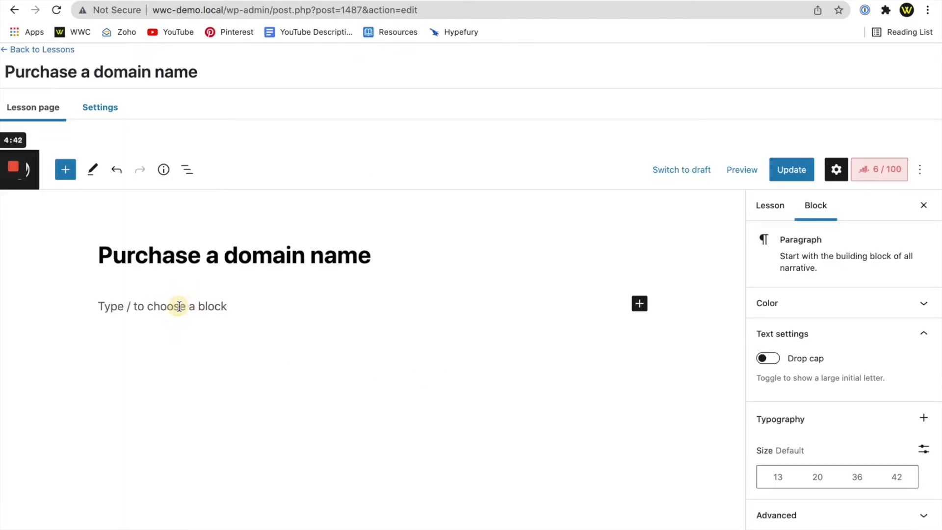
{"action": "left_click", "coordinate": [148, 307]}
Examine the LearnDash and text blocks available for the lesson in the block library
{"action": "left_click", "coordinate": [63, 170]}
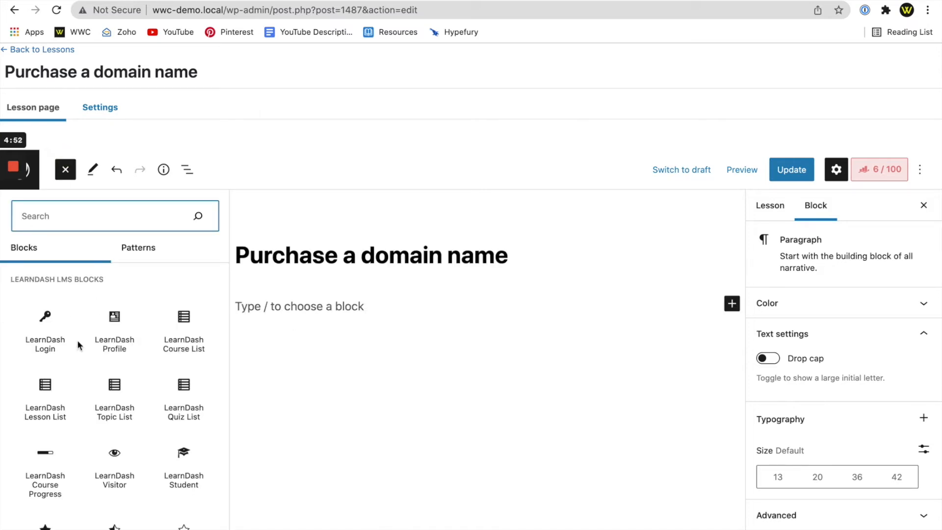
{"action": "mouse_move", "coordinate": [85, 349]}
{"action": "scroll", "coordinate": [88, 347], "scroll_direction": "down", "scroll_amount": 4}
{"action": "scroll", "coordinate": [88, 348], "scroll_direction": "down", "scroll_amount": 2}
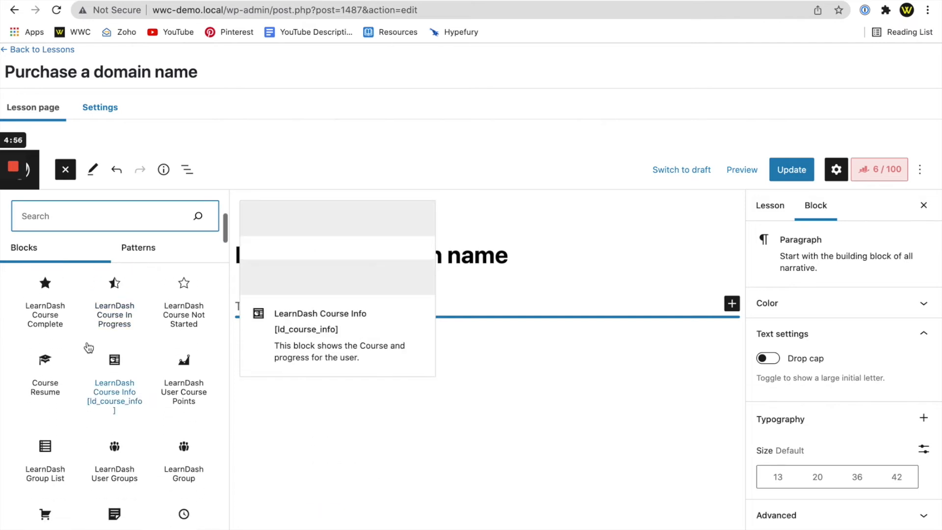
{"action": "scroll", "coordinate": [91, 346], "scroll_direction": "down", "scroll_amount": 8}
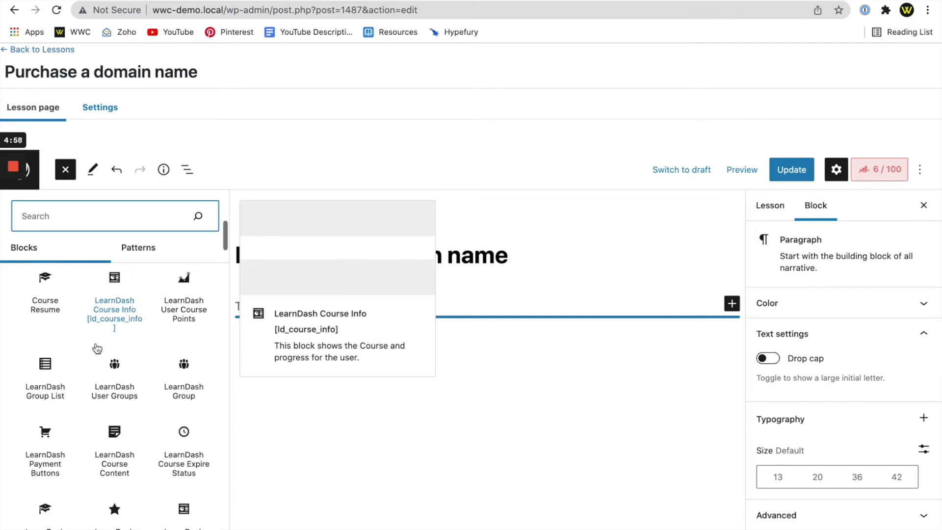
{"action": "scroll", "coordinate": [95, 343], "scroll_direction": "down", "scroll_amount": 4}
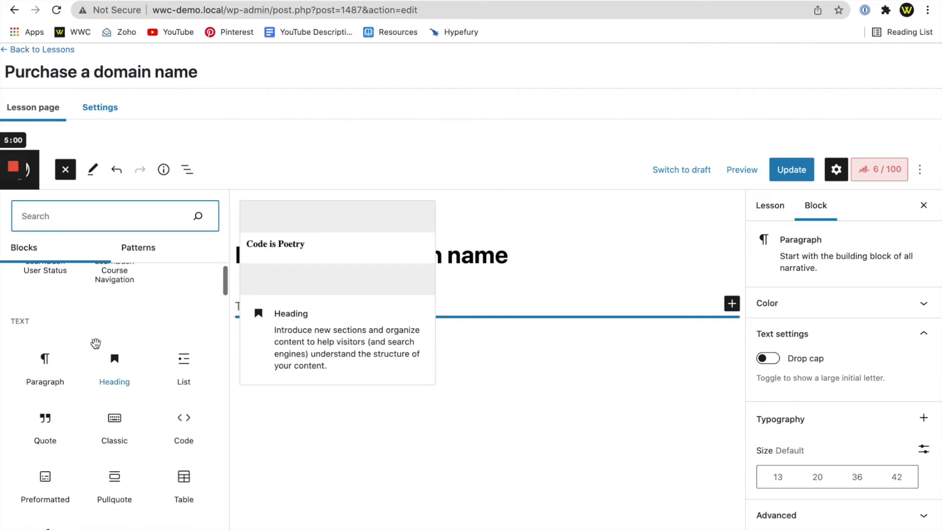
{"action": "scroll", "coordinate": [96, 343], "scroll_direction": "up", "scroll_amount": 2}
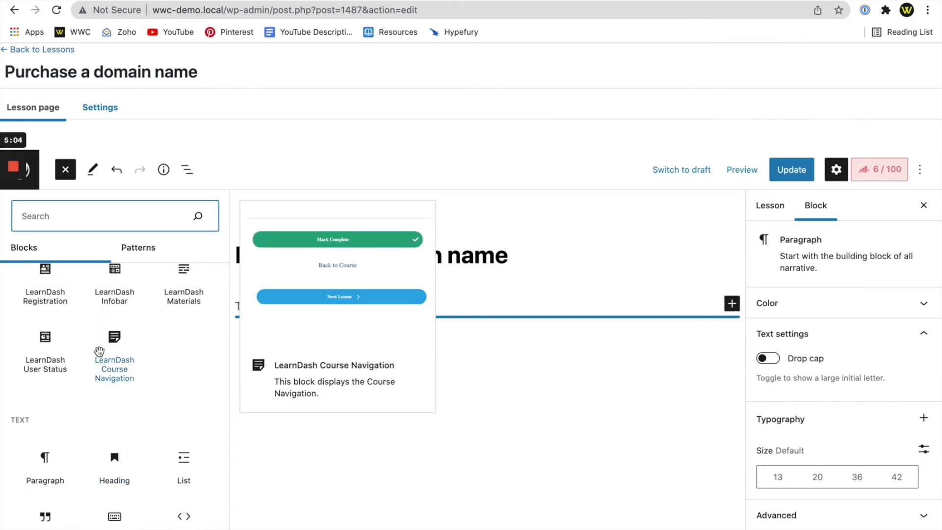
{"action": "scroll", "coordinate": [97, 353], "scroll_direction": "down", "scroll_amount": 1}
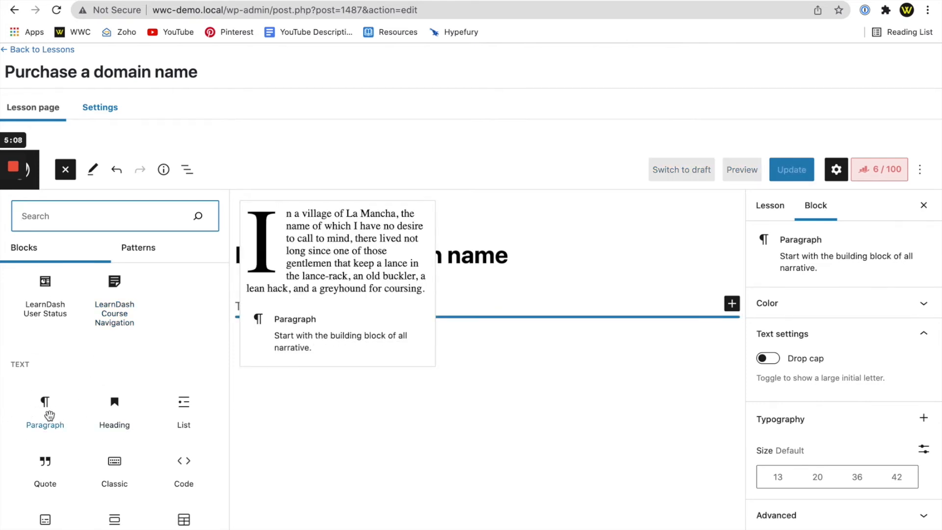
Fill a Paragraph block with the copied "Lorem ipsum dolor sit amet" text and start an empty block below it
{"action": "left_click", "coordinate": [49, 413]}
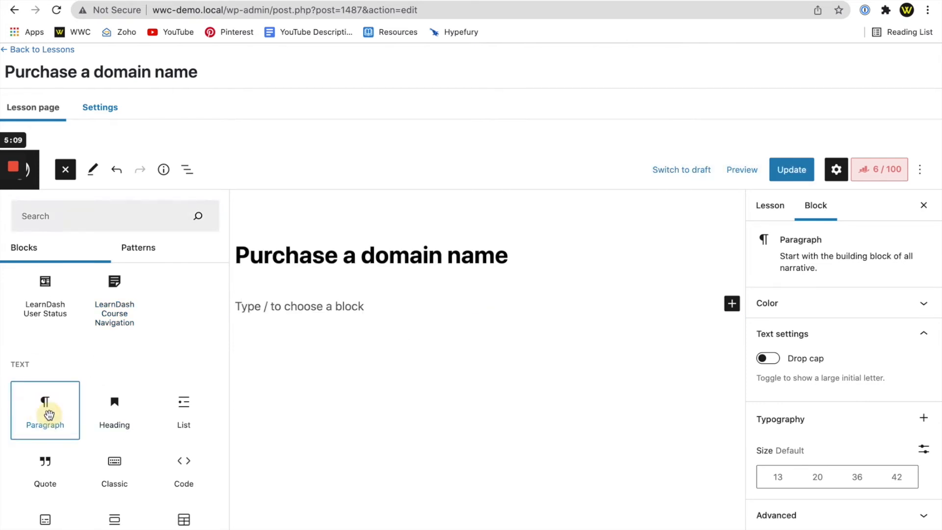
{"action": "left_click", "coordinate": [331, 306]}
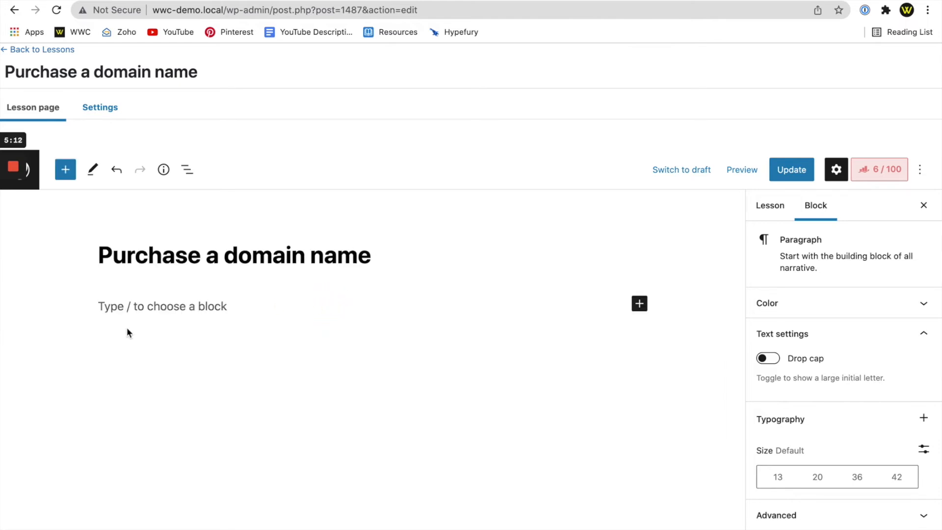
{"action": "type", "text": "Lorem ipsum dolor sit amet, consectetur adipiscing elit, sed do eiusmod tempor incididunt ut labore et dolore magna aliqua. Ut enim ad minim veniam, quis nostrud exercitation ullamco laboris nisi ut aliquip ex ea commodo consequat. Duis aute irure dolor in reprehenderit in voluptate velit esse cillum dolore eu fugiat nulla pariatur. Excepteur sint occaecat cupidatat non proident, sunt in culpa qui officia deserunt mollit anim id est laborum."}
{"action": "key", "text": "Return"}
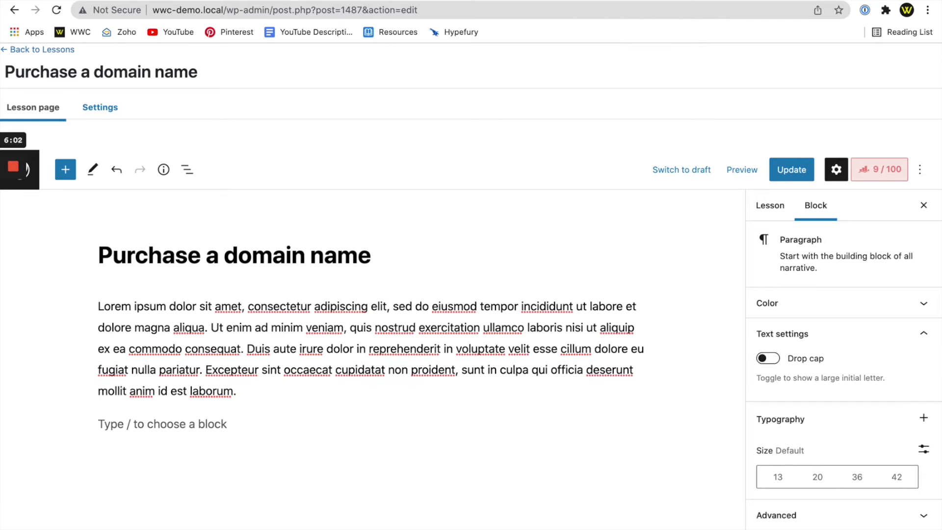
{"action": "type", "text": "/"}
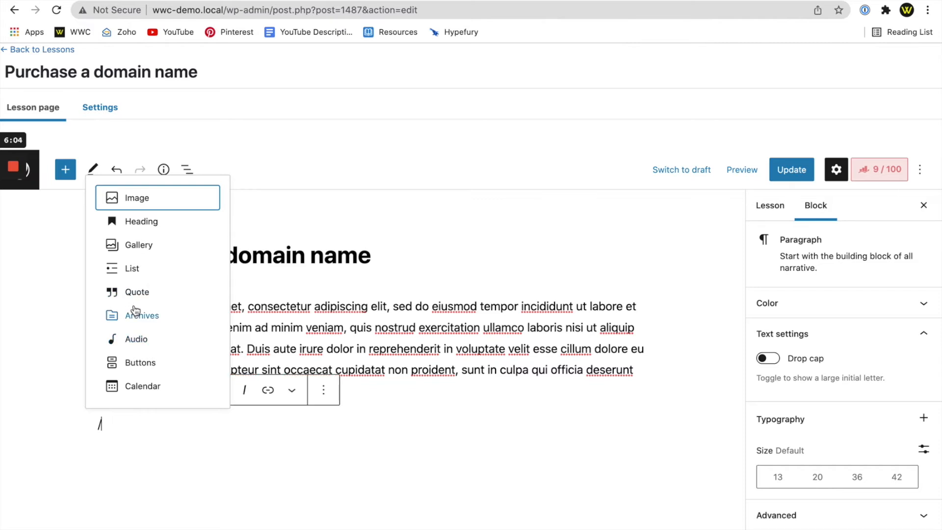
{"action": "left_click", "coordinate": [157, 432]}
{"action": "key", "text": "BackSpace"}
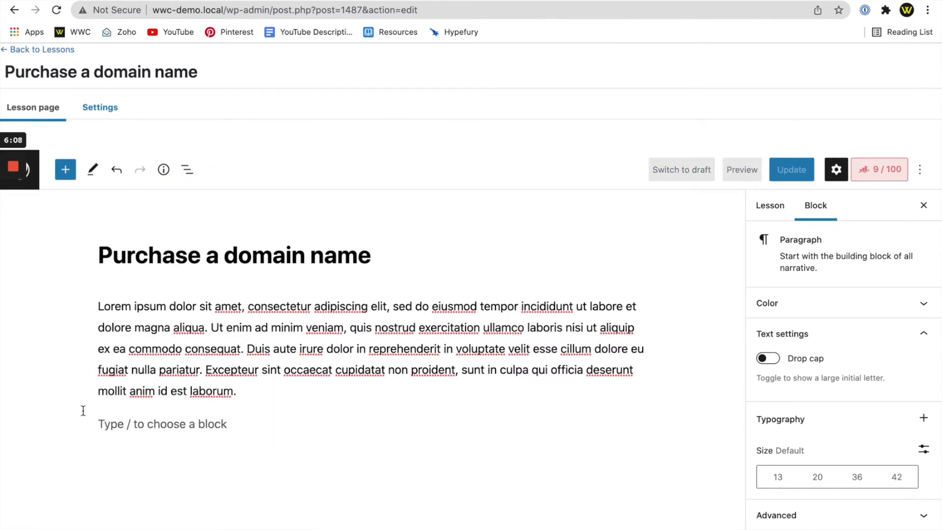
Find the Vimeo block with the search "vim" and insert it below the lorem ipsum paragraph
{"action": "left_click", "coordinate": [65, 169]}
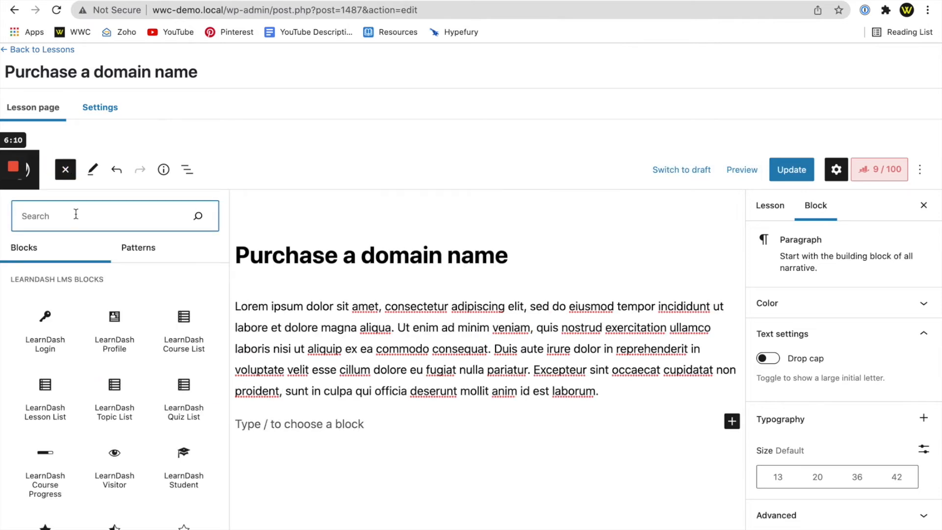
{"action": "type", "text": "vim"}
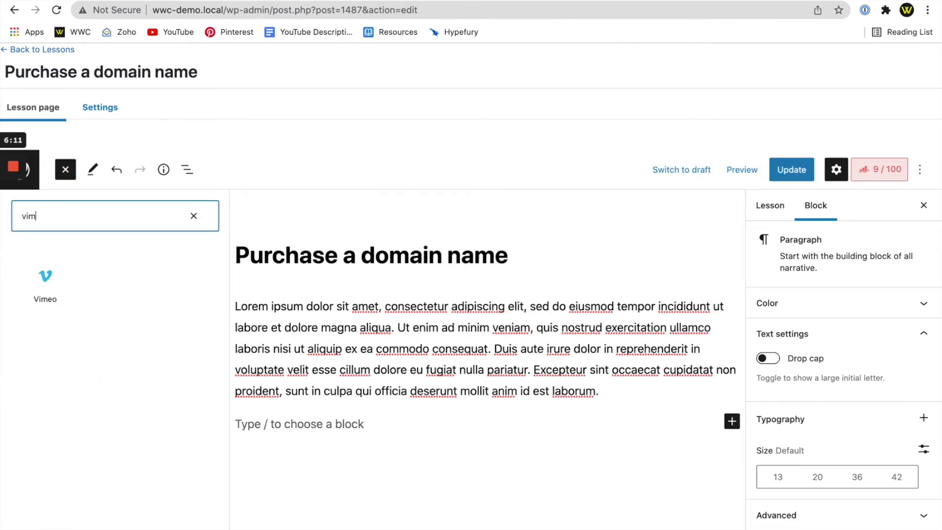
{"action": "left_click", "coordinate": [44, 291]}
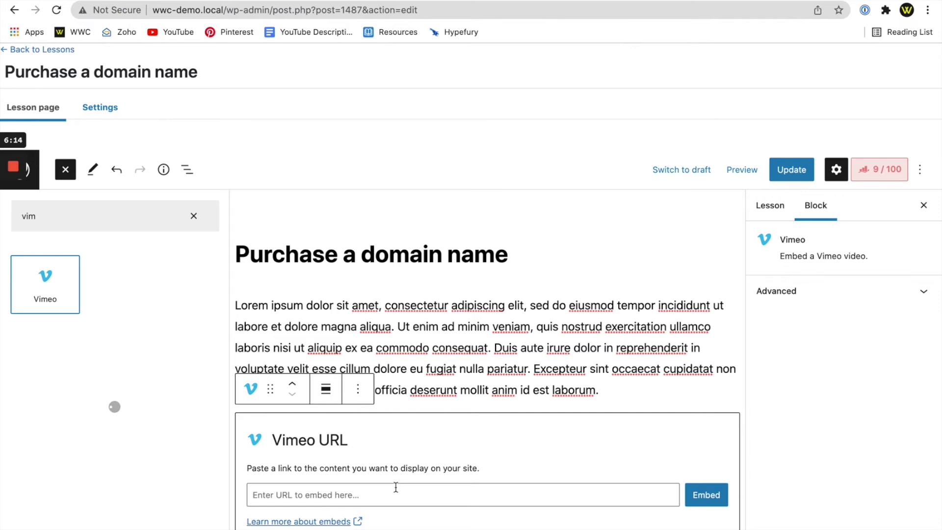
{"action": "left_click", "coordinate": [396, 487]}
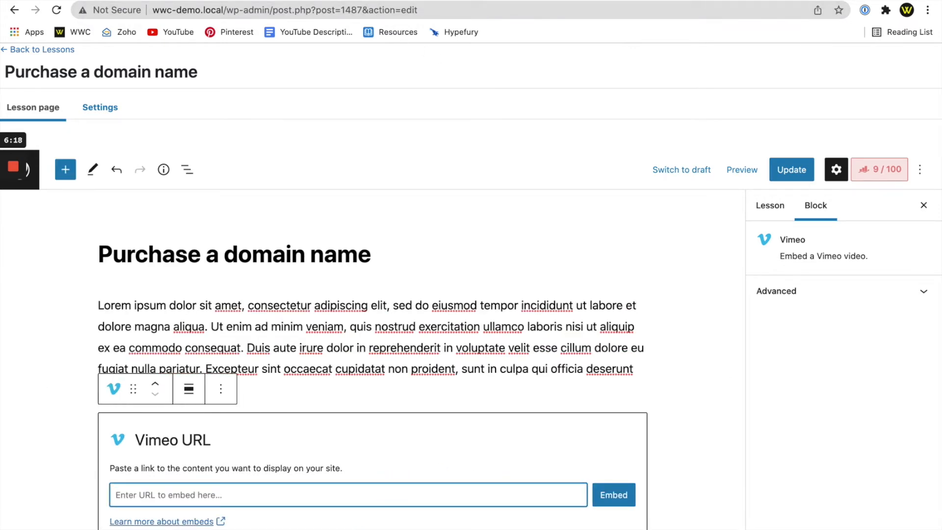
Copy the video link of "Purchase Your Domain Name" from Vimeo and embed it in the lesson's Vimeo block
{"action": "left_click", "coordinate": [377, 1]}
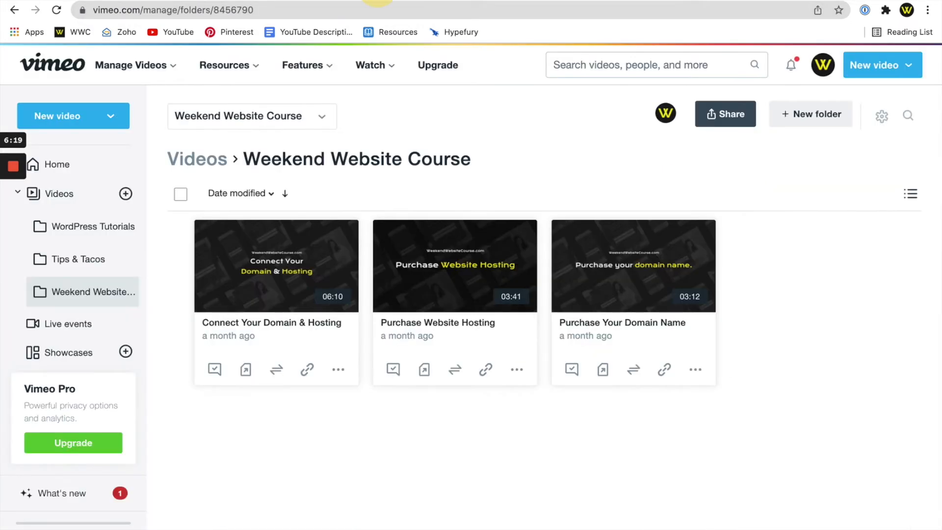
{"action": "left_click", "coordinate": [661, 373]}
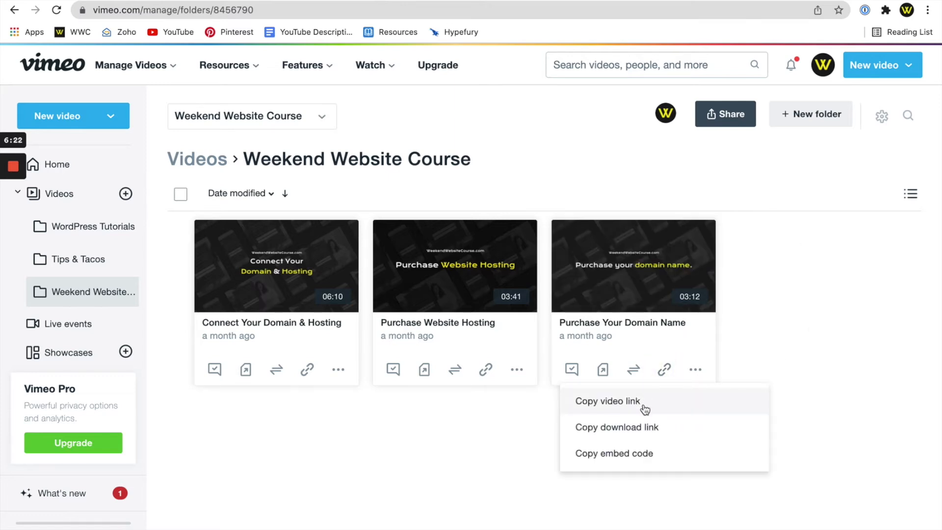
{"action": "left_click", "coordinate": [607, 400]}
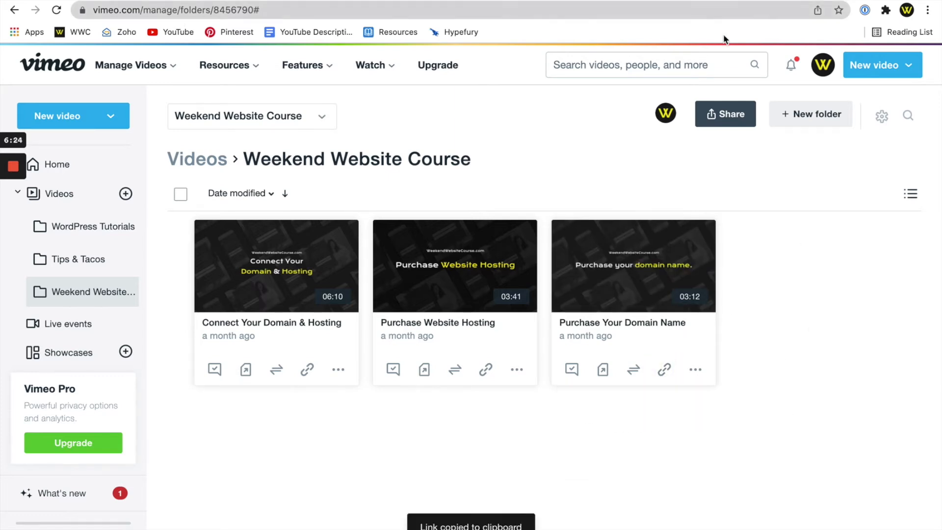
{"action": "left_click", "coordinate": [41, 2]}
{"action": "key", "text": "super+v"}
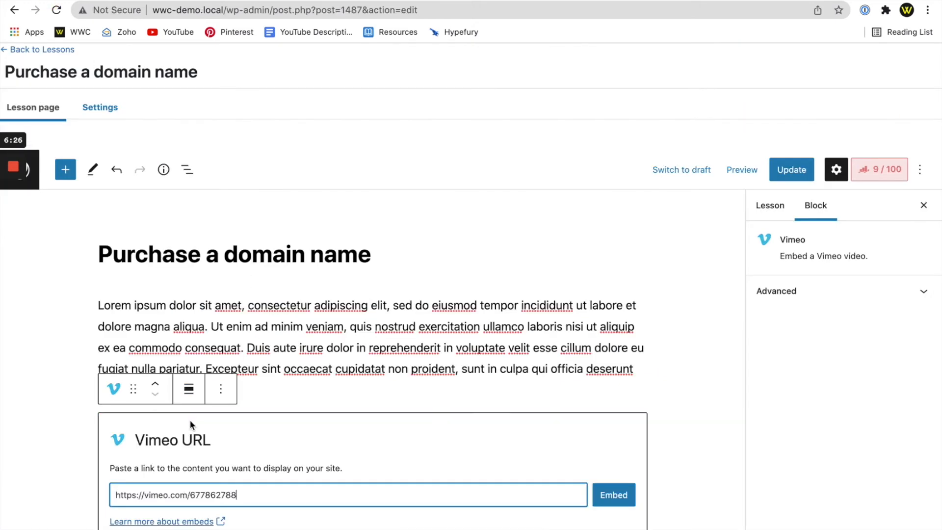
{"action": "left_click", "coordinate": [613, 494]}
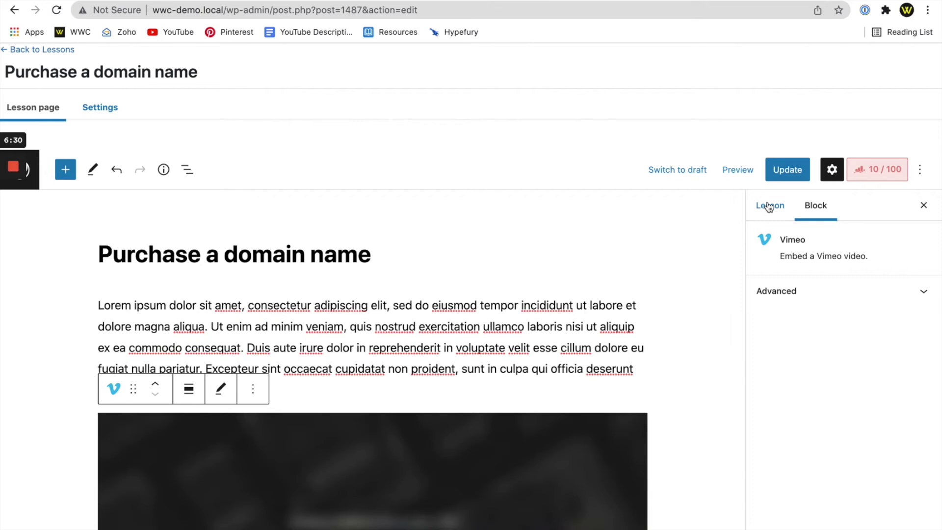
Update the lesson and review its placeholder text and embedded video
{"action": "left_click", "coordinate": [780, 169]}
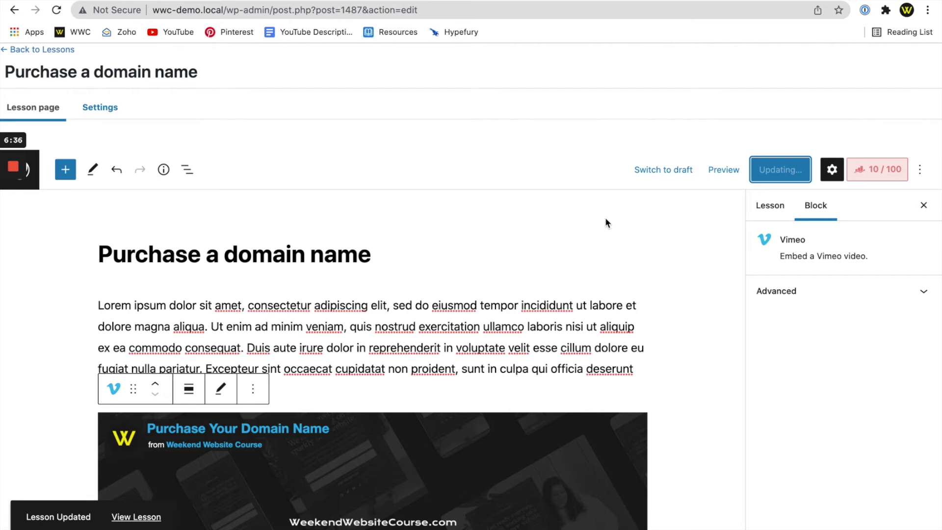
{"action": "scroll", "coordinate": [605, 217], "scroll_direction": "down", "scroll_amount": 3}
{"action": "scroll", "coordinate": [605, 218], "scroll_direction": "down", "scroll_amount": 3}
{"action": "scroll", "coordinate": [605, 217], "scroll_direction": "up", "scroll_amount": 6}
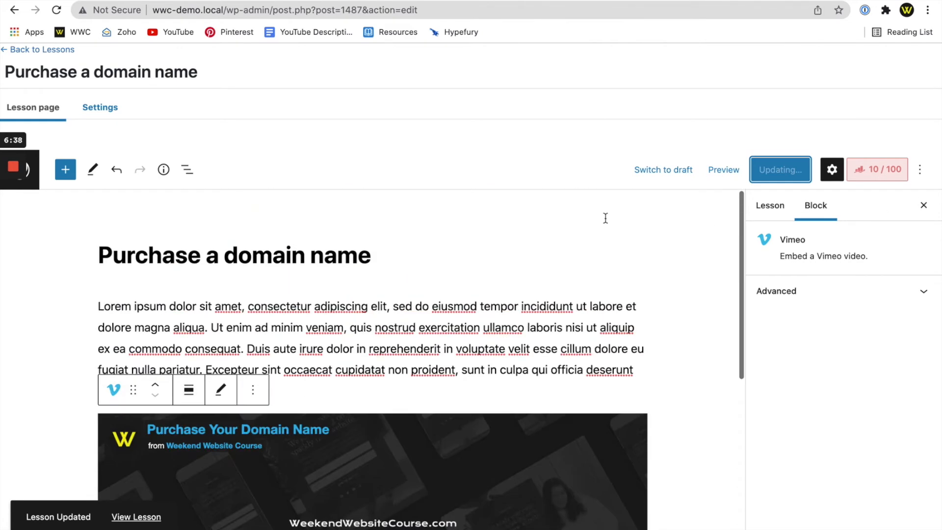
{"action": "scroll", "coordinate": [604, 216], "scroll_direction": "down", "scroll_amount": 5}
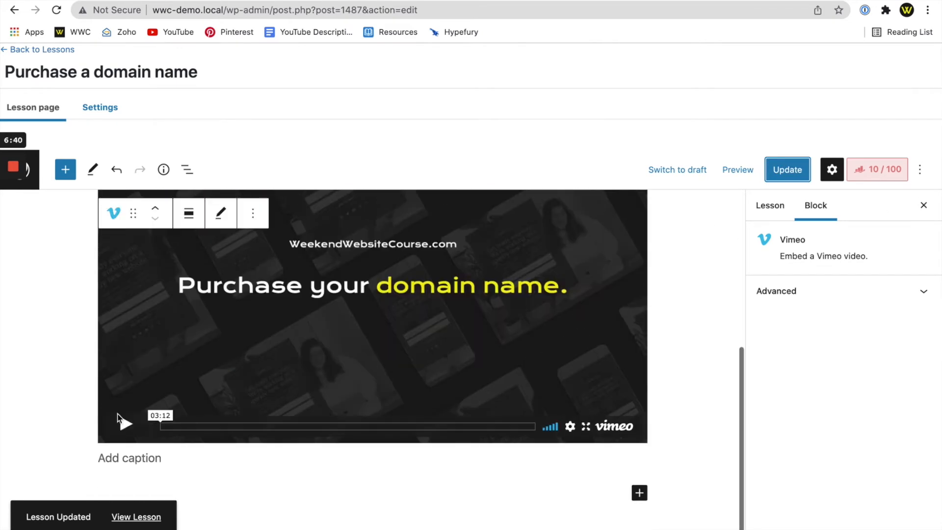
{"action": "left_click", "coordinate": [197, 480]}
{"action": "scroll", "coordinate": [147, 368], "scroll_direction": "up", "scroll_amount": 5}
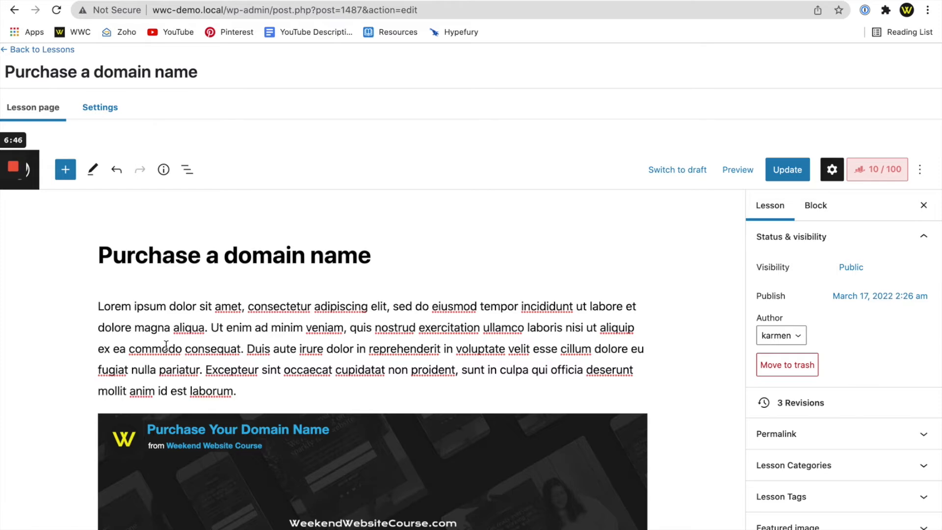
{"action": "scroll", "coordinate": [166, 346], "scroll_direction": "down", "scroll_amount": 5}
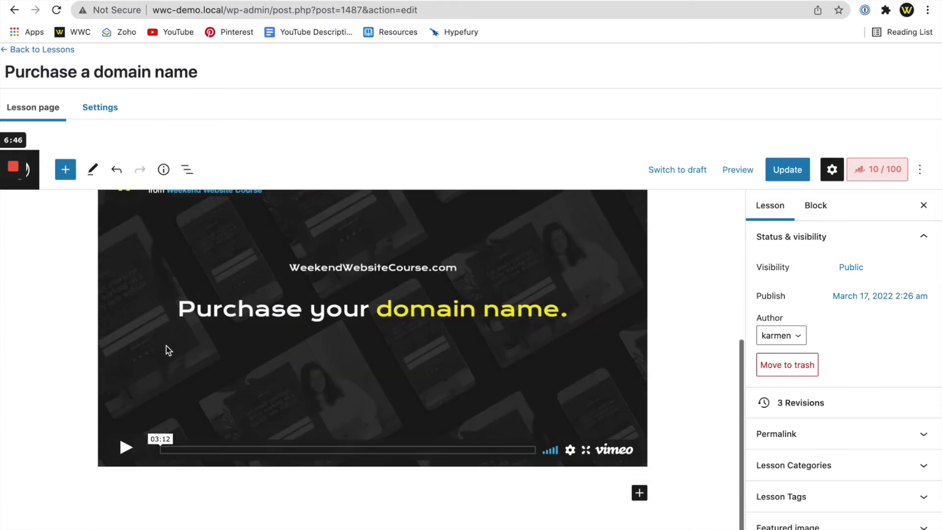
Insert a File block from the media blocks below the "Purchase Your Domain Name" video
{"action": "left_click", "coordinate": [66, 169]}
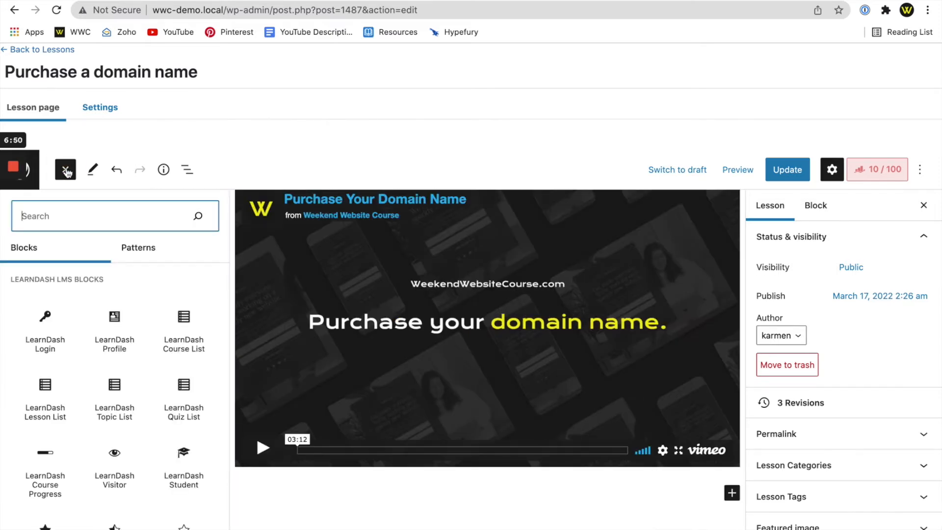
{"action": "mouse_move", "coordinate": [114, 383]}
{"action": "scroll", "coordinate": [108, 378], "scroll_direction": "down", "scroll_amount": 10}
{"action": "scroll", "coordinate": [102, 372], "scroll_direction": "up", "scroll_amount": 2}
{"action": "scroll", "coordinate": [101, 372], "scroll_direction": "up", "scroll_amount": 2}
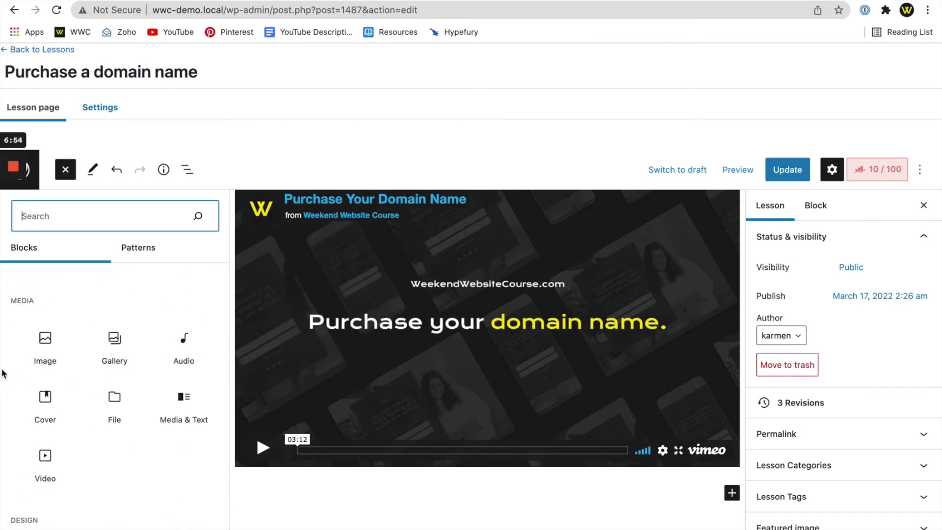
{"action": "mouse_move", "coordinate": [137, 407]}
{"action": "scroll", "coordinate": [140, 410], "scroll_direction": "down", "scroll_amount": 4}
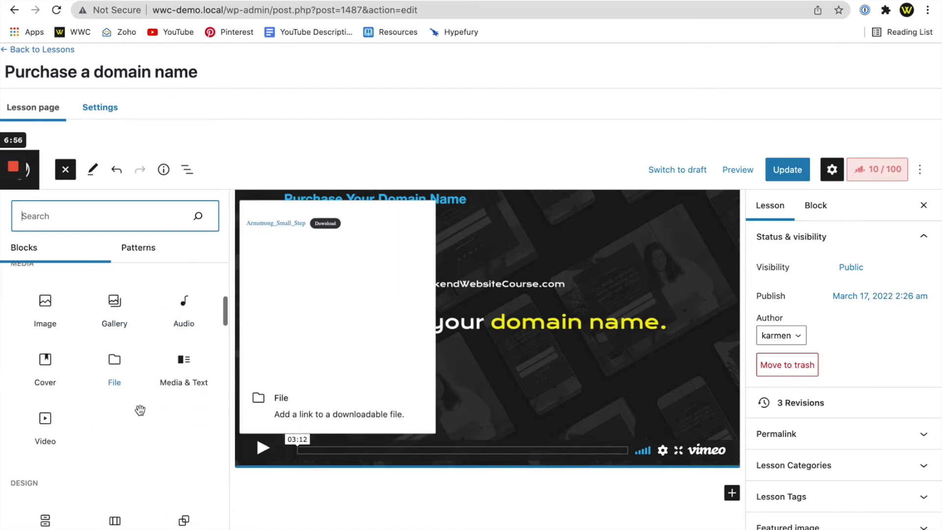
{"action": "scroll", "coordinate": [140, 409], "scroll_direction": "up", "scroll_amount": 2}
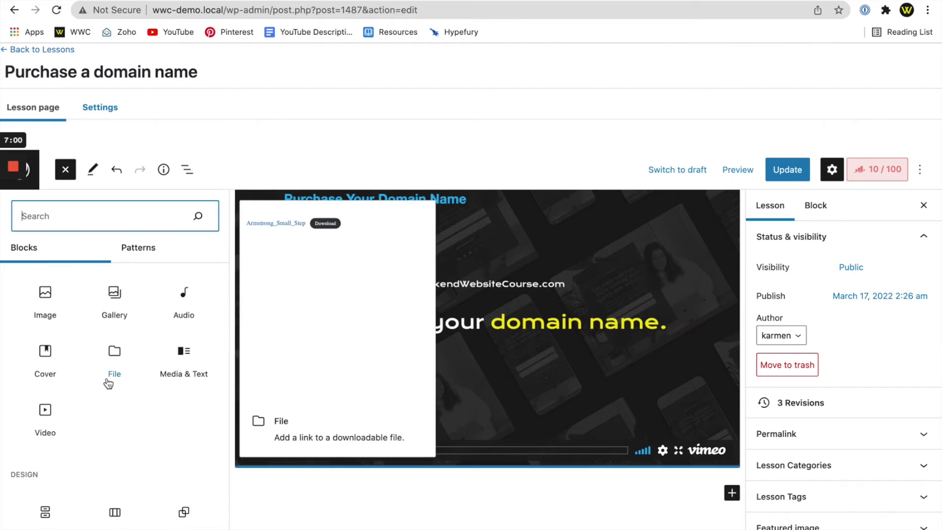
{"action": "left_click", "coordinate": [109, 382]}
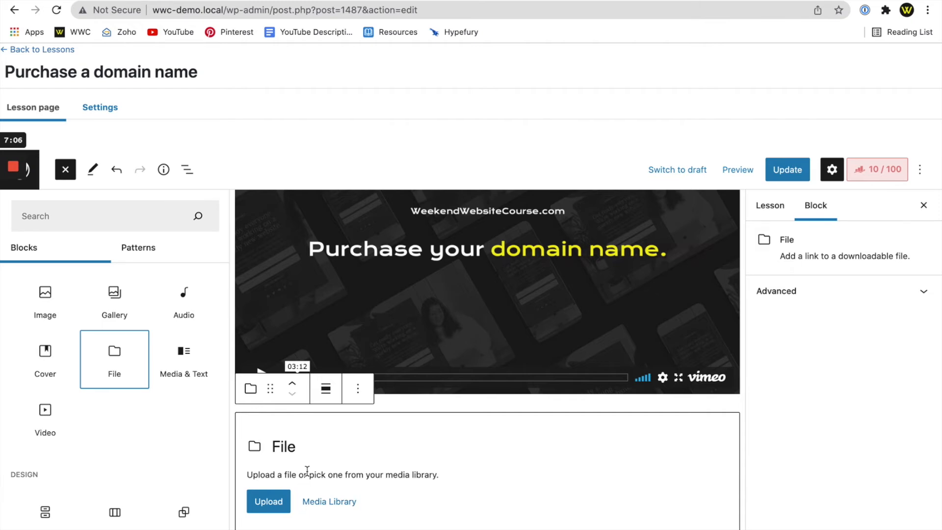
Remove the empty File block from the lesson
{"action": "left_click", "coordinate": [363, 390]}
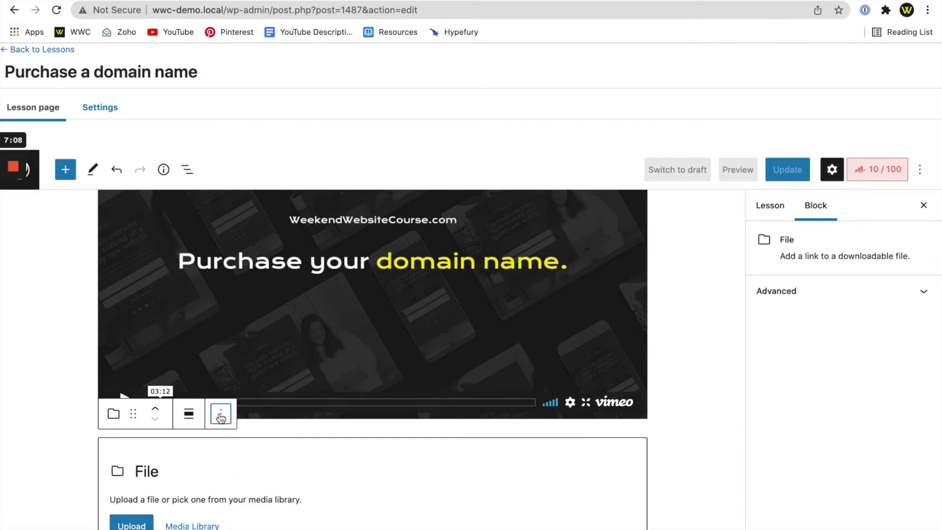
{"action": "left_click", "coordinate": [220, 416]}
{"action": "left_click", "coordinate": [270, 373]}
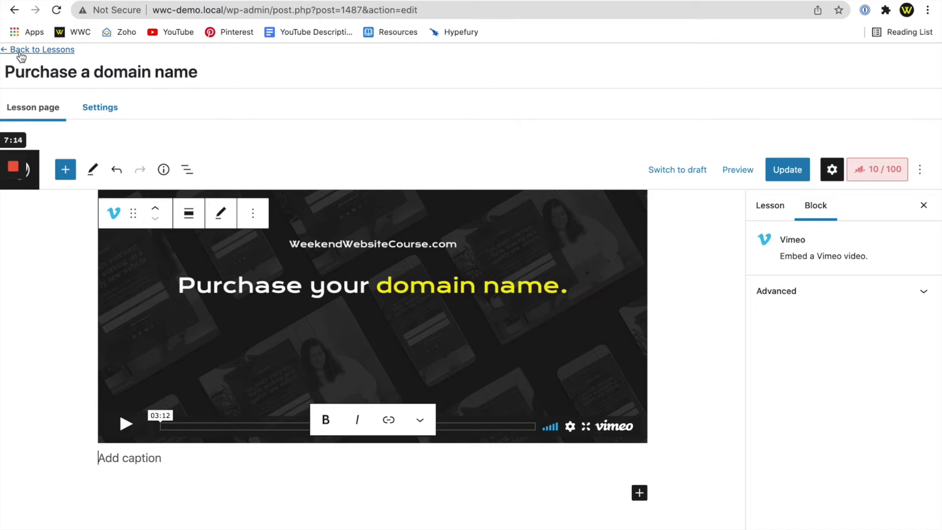
Return to the list of lessons and open "Purchase web hosting" for editing
{"action": "left_click", "coordinate": [55, 51]}
{"action": "left_click", "coordinate": [553, 175]}
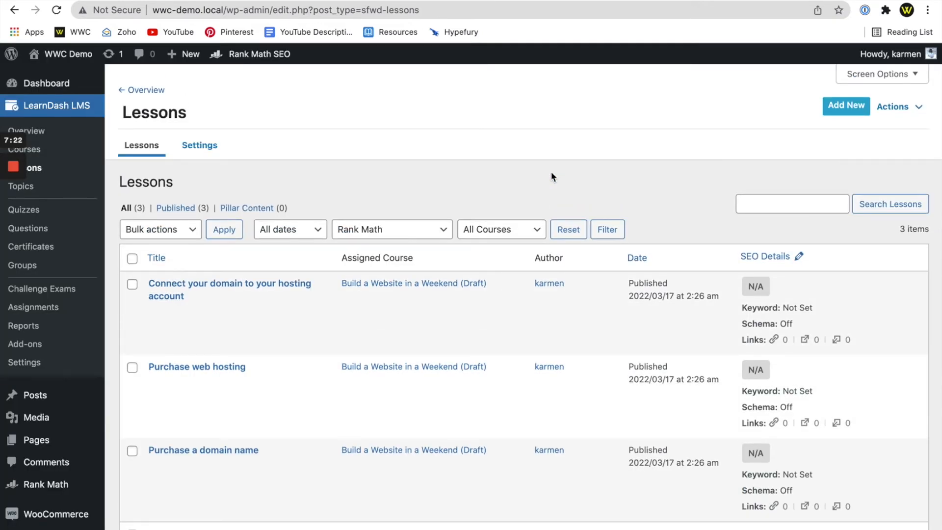
{"action": "mouse_move", "coordinate": [349, 369]}
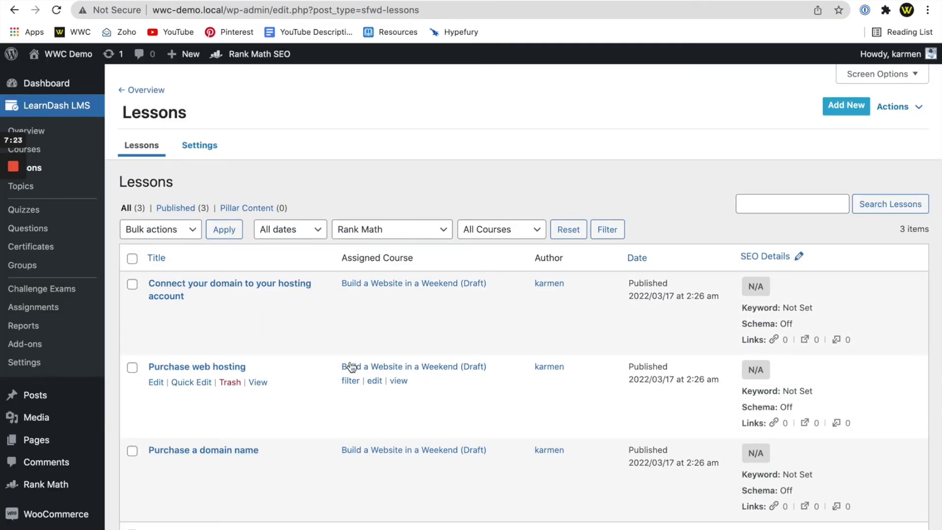
{"action": "left_click", "coordinate": [155, 384]}
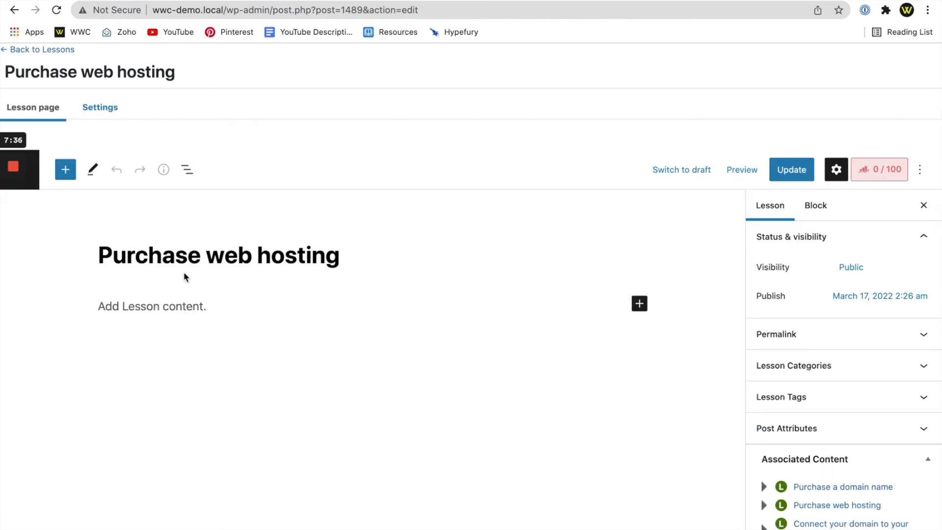
Paste the copied "Lorem ipsum dolor sit amet" text as the first paragraph and bring up the block choices in a new block below it
{"action": "left_click", "coordinate": [593, 1]}
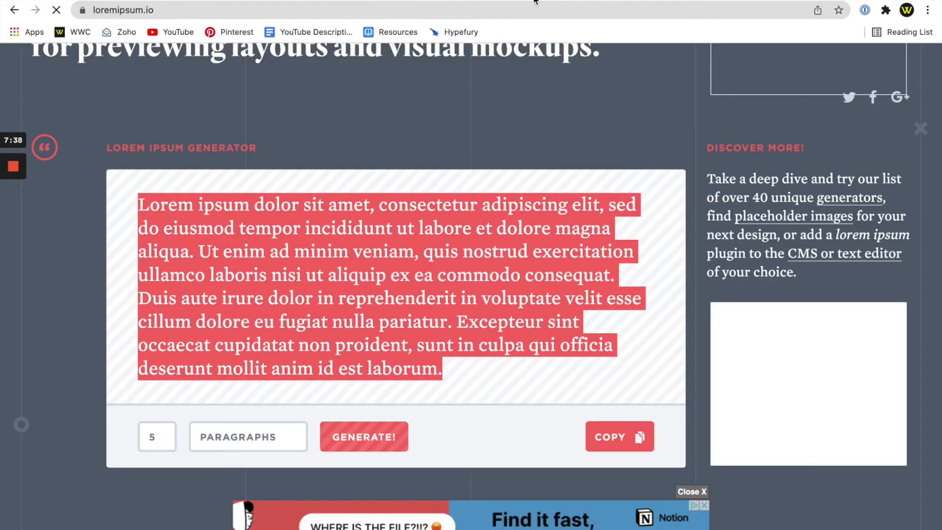
{"action": "left_click", "coordinate": [73, 2]}
{"action": "left_click", "coordinate": [149, 307]}
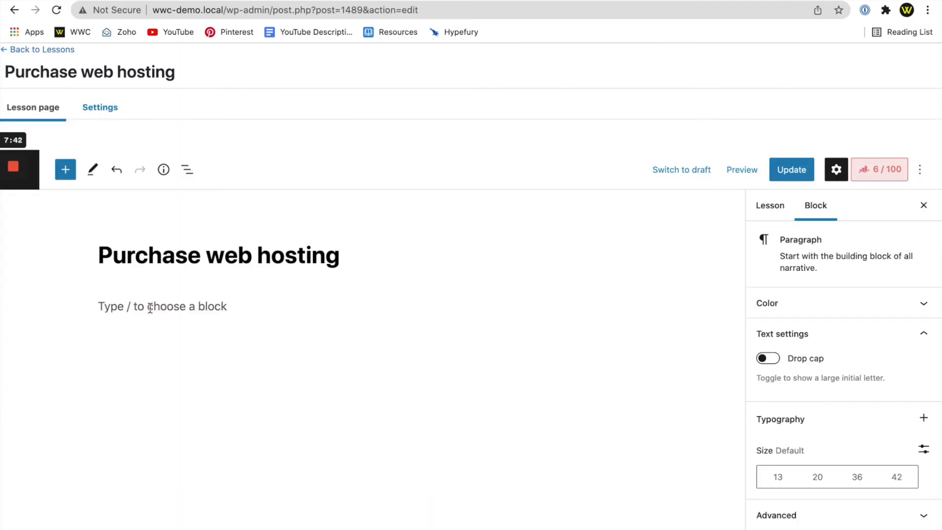
{"action": "type", "text": "Lorem ipsum dolor sit amet, consectetur adipiscing elit, sed do eiusmod tempor incididunt ut labore et dolore magna aliqua. Ut enim ad minim veniam, quis nostrud exercitation ullamco laboris nisi ut aliquip ex ea commodo consequat. Duis aute irure dolor in reprehenderit in voluptate velit esse cillum dolore eu fugiat nulla pariatur. Excepteur sint occaecat cupidatat non proident, sunt in culpa qui officia deserunt mollit anim id est laborum."}
{"action": "key", "text": "Return"}
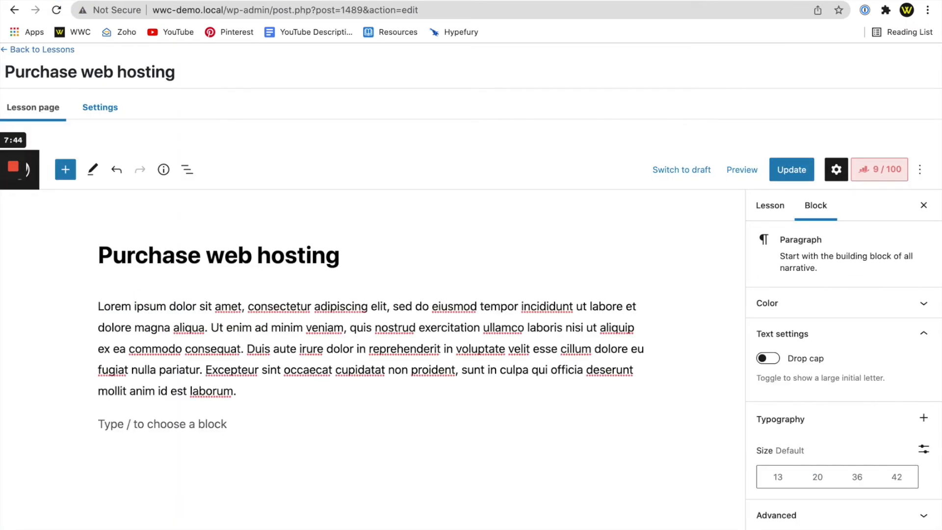
{"action": "type", "text": "/"}
Try to add a Vimeo block below the paragraph and fill it with the "Purchase Website Hosting" video link
{"action": "left_click", "coordinate": [185, 198]}
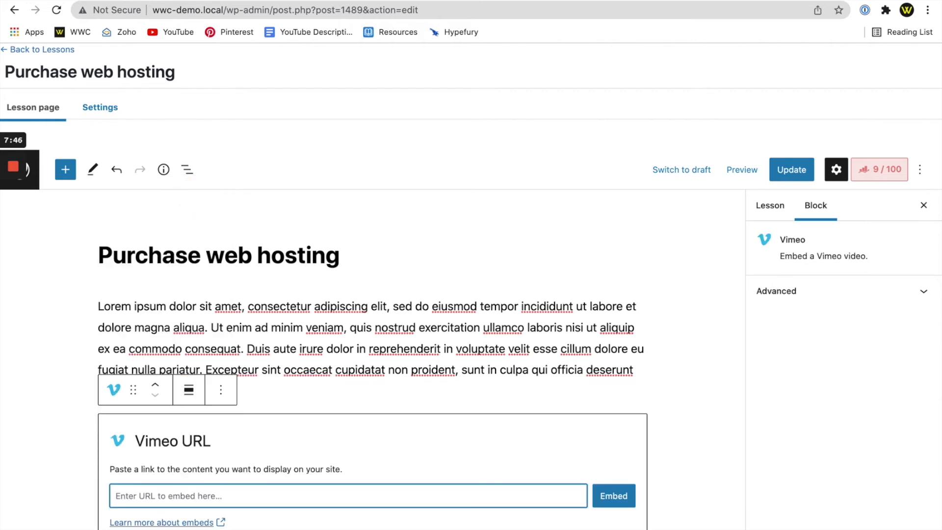
{"action": "left_click", "coordinate": [408, 0]}
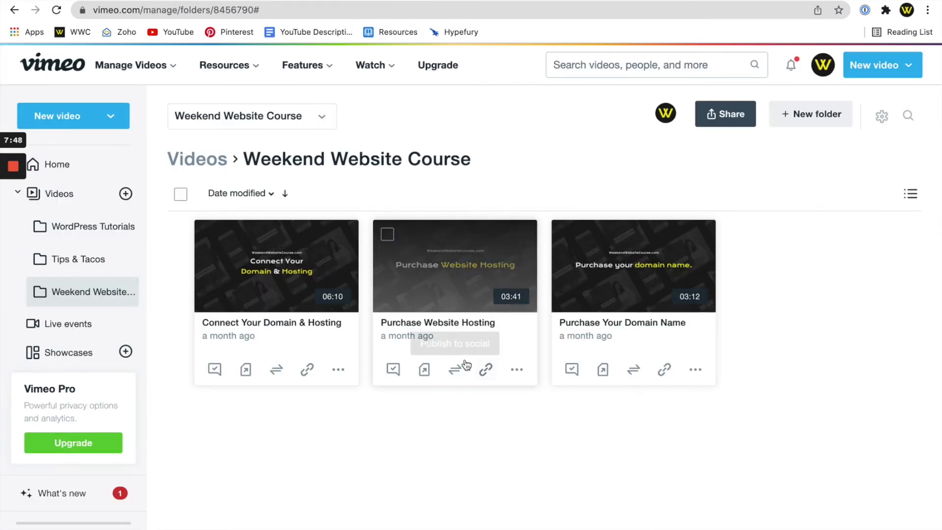
{"action": "left_click", "coordinate": [481, 371]}
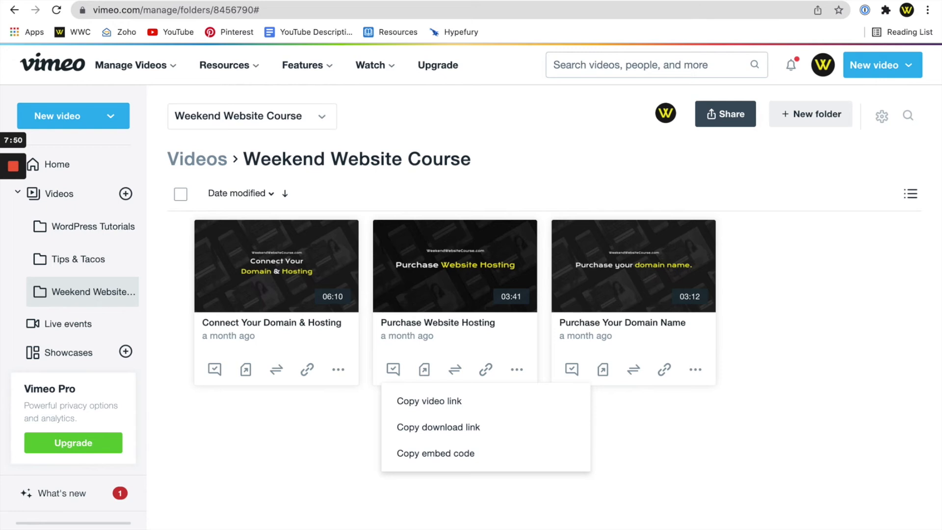
{"action": "left_click", "coordinate": [57, 1]}
{"action": "key", "text": "super+v"}
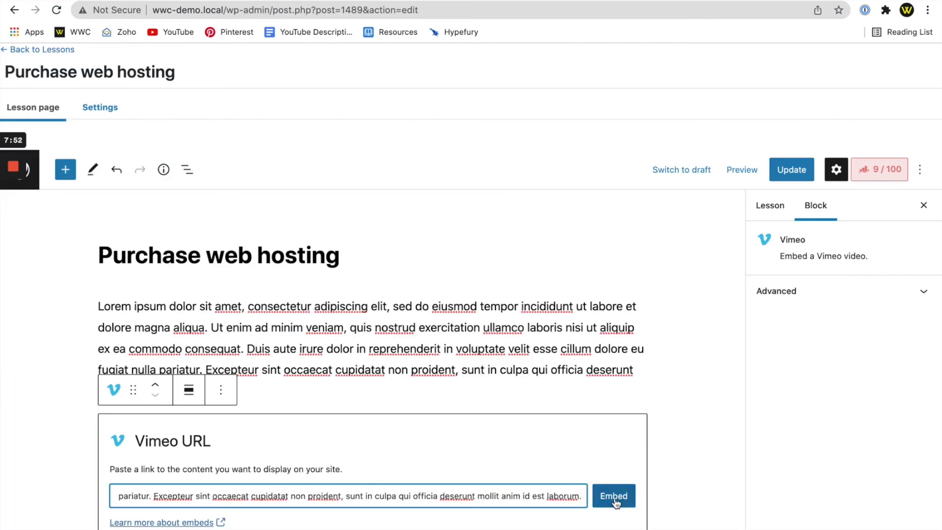
{"action": "key", "text": "super+z"}
Copy the video link of "Purchase Website Hosting" from Vimeo and embed it in a Vimeo block below the lorem ipsum paragraph
{"action": "left_click", "coordinate": [383, 0]}
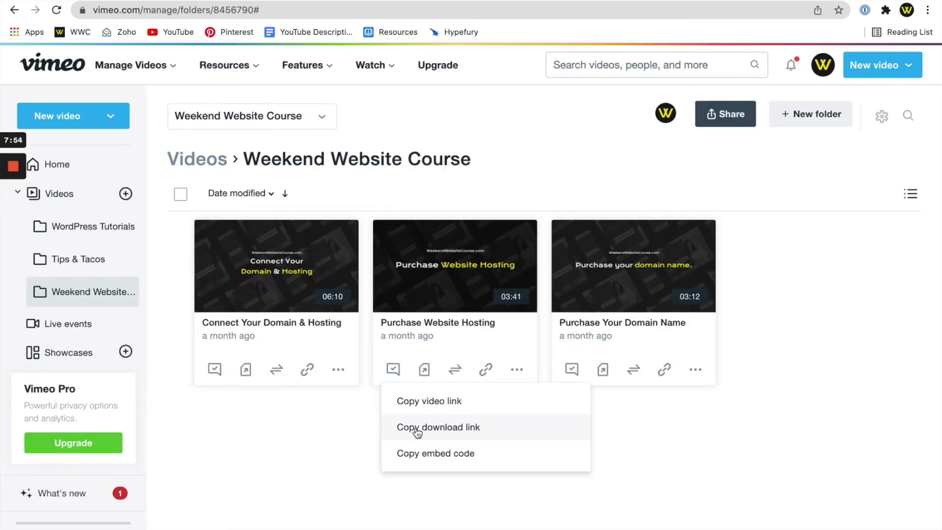
{"action": "left_click", "coordinate": [432, 414]}
{"action": "left_click", "coordinate": [57, 1]}
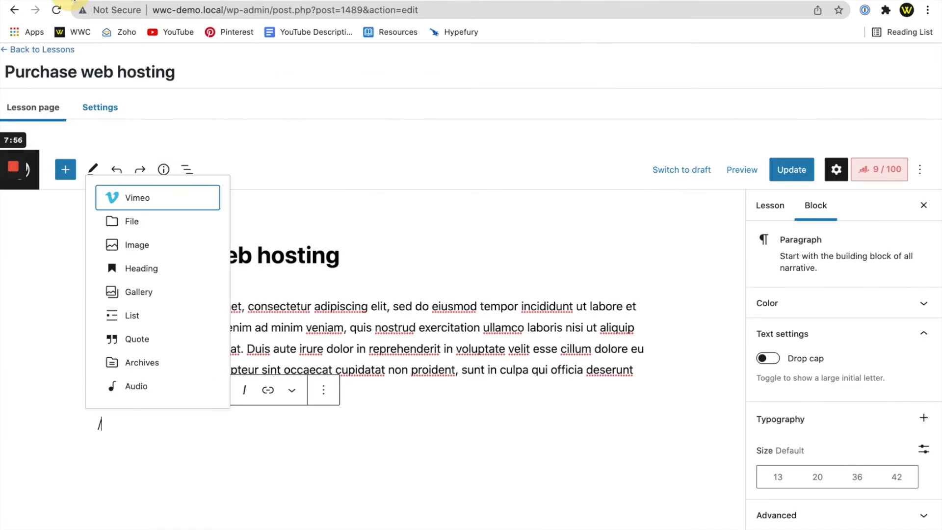
{"action": "left_click", "coordinate": [152, 195]}
{"action": "key", "text": "super+v"}
{"action": "left_click", "coordinate": [619, 498]}
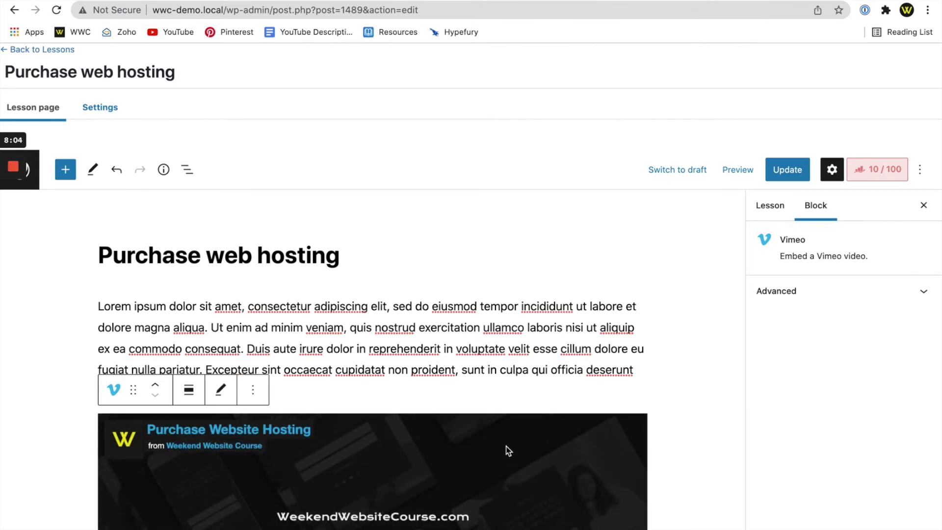
Update the "Purchase web hosting" lesson and open its settings
{"action": "left_click", "coordinate": [787, 170]}
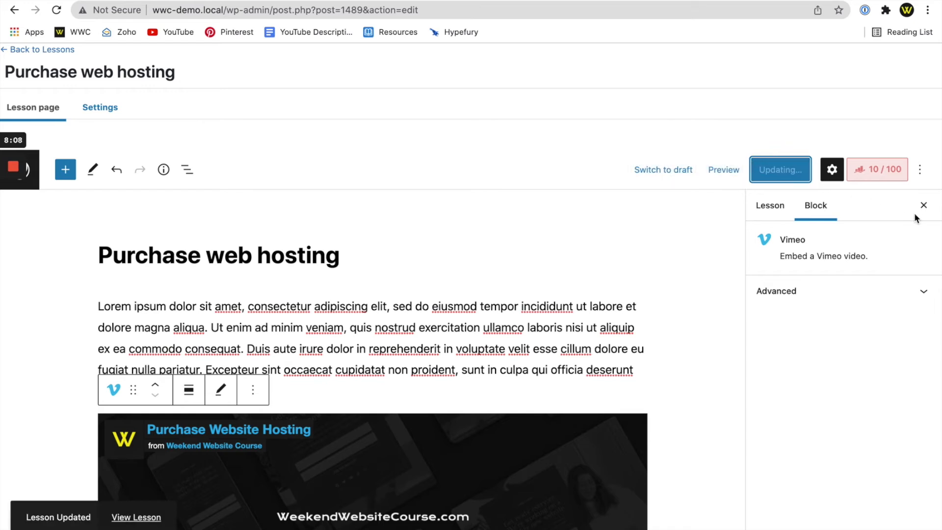
{"action": "left_click", "coordinate": [16, 221]}
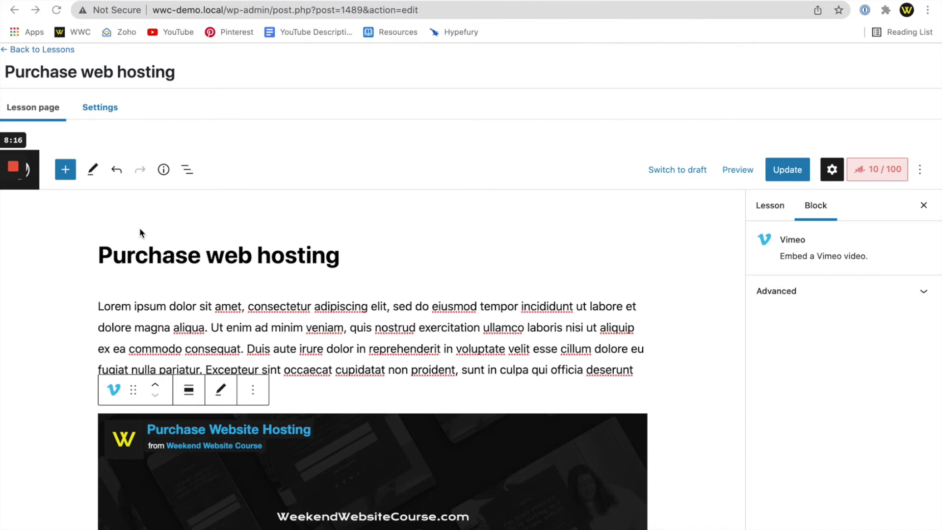
{"action": "left_click", "coordinate": [96, 108]}
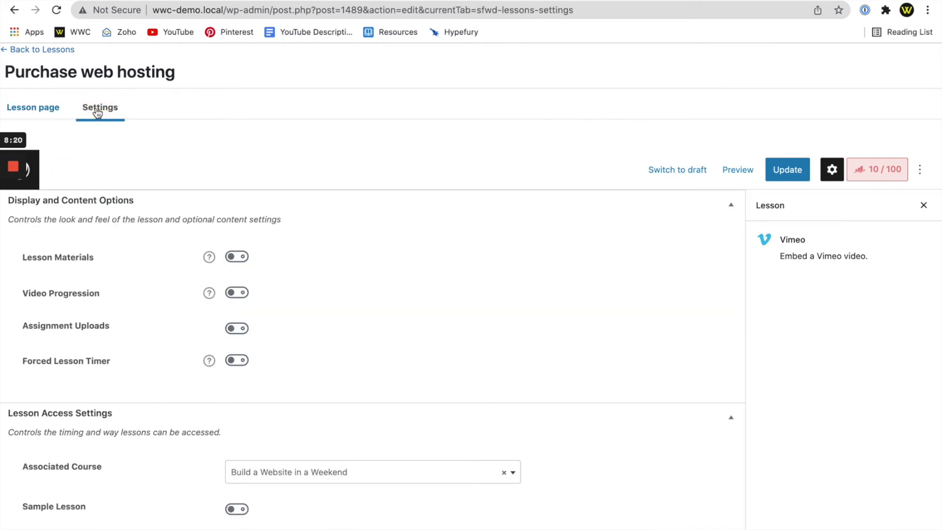
Enable Lesson Materials to examine its editor, media library and help text, and disable the option again
{"action": "left_click", "coordinate": [238, 259]}
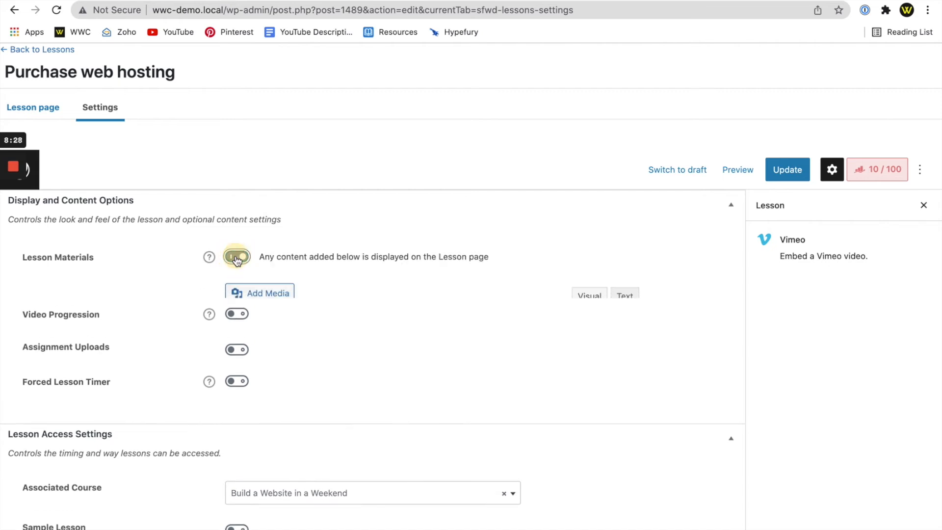
{"action": "left_click", "coordinate": [291, 363]}
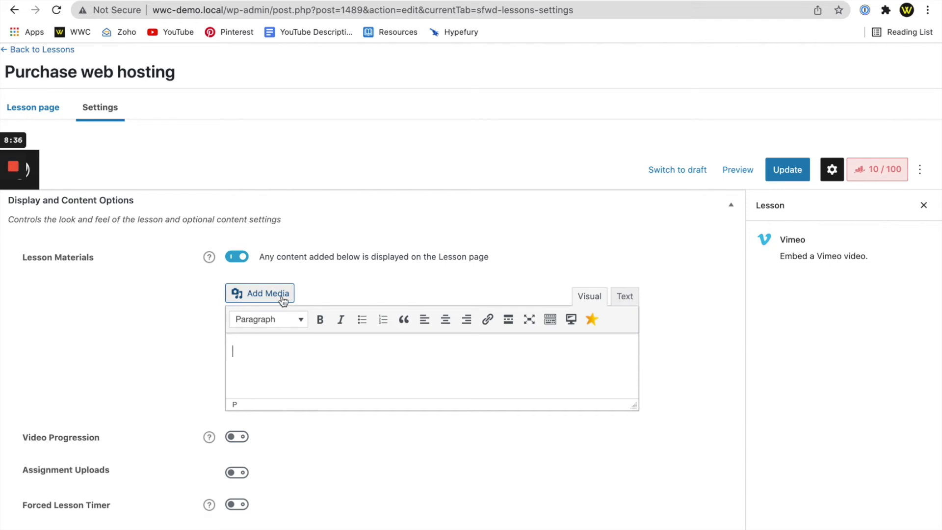
{"action": "left_click", "coordinate": [265, 294]}
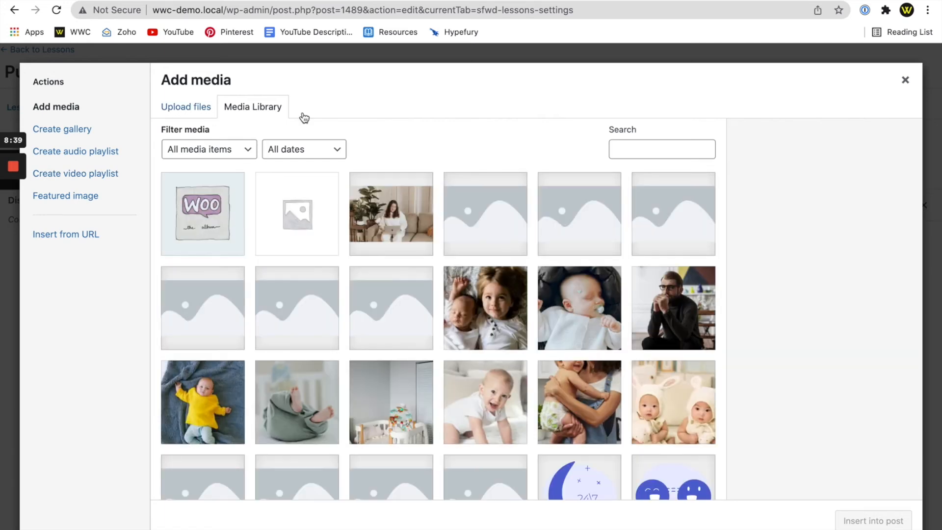
{"action": "left_click", "coordinate": [911, 83]}
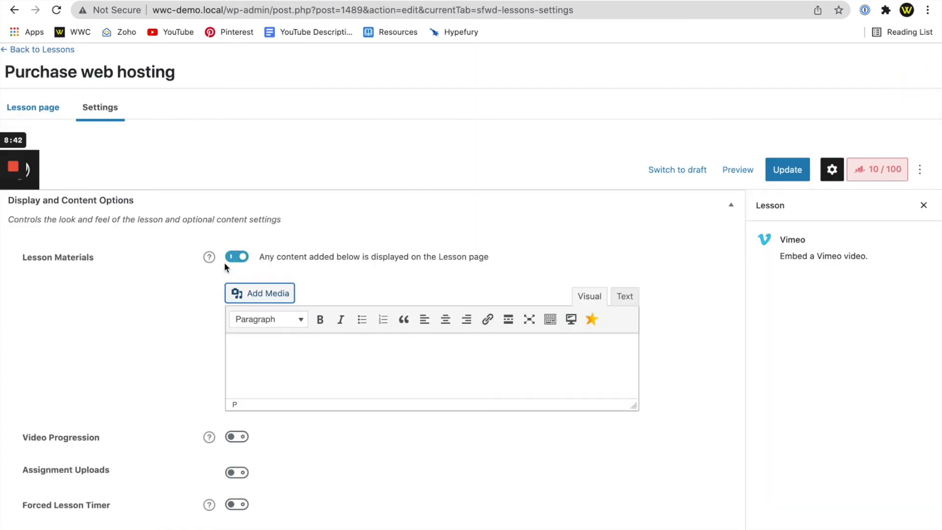
{"action": "left_click", "coordinate": [209, 258]}
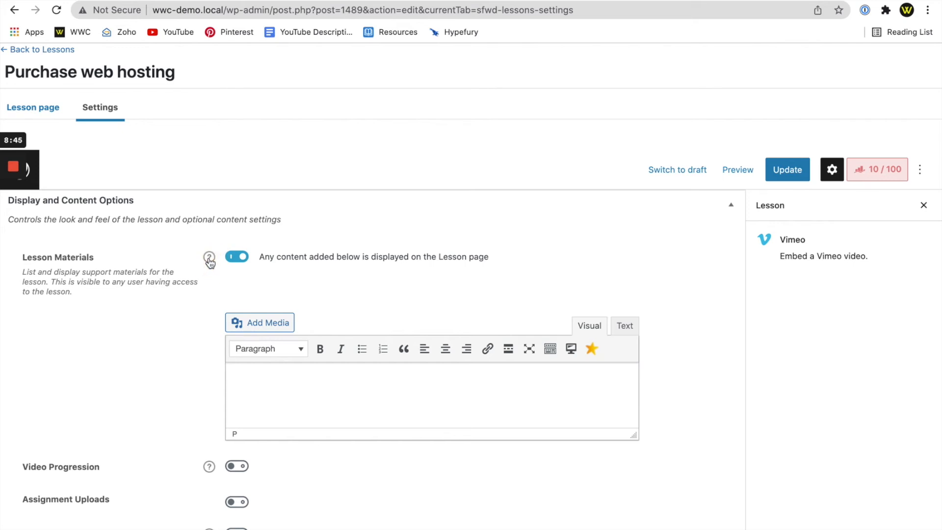
{"action": "left_click", "coordinate": [398, 390]}
{"action": "left_click", "coordinate": [241, 256]}
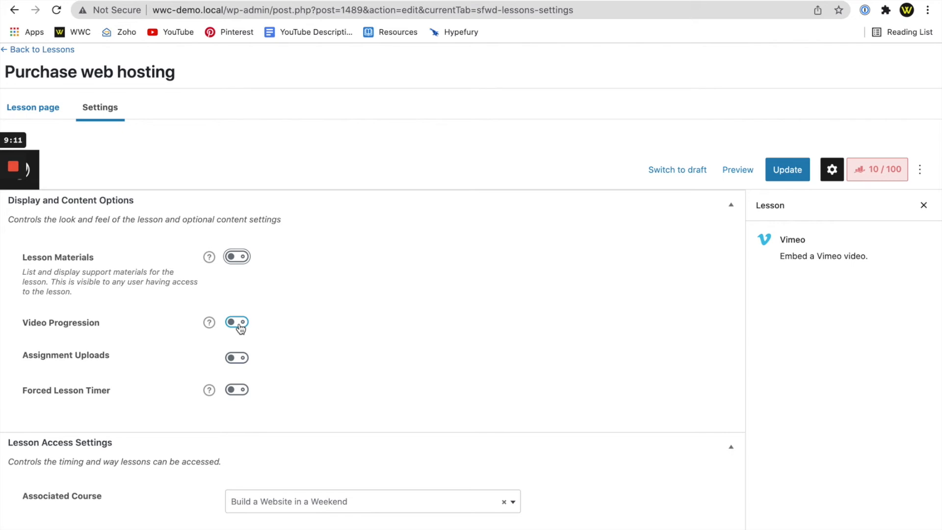
{"action": "left_click", "coordinate": [240, 327]}
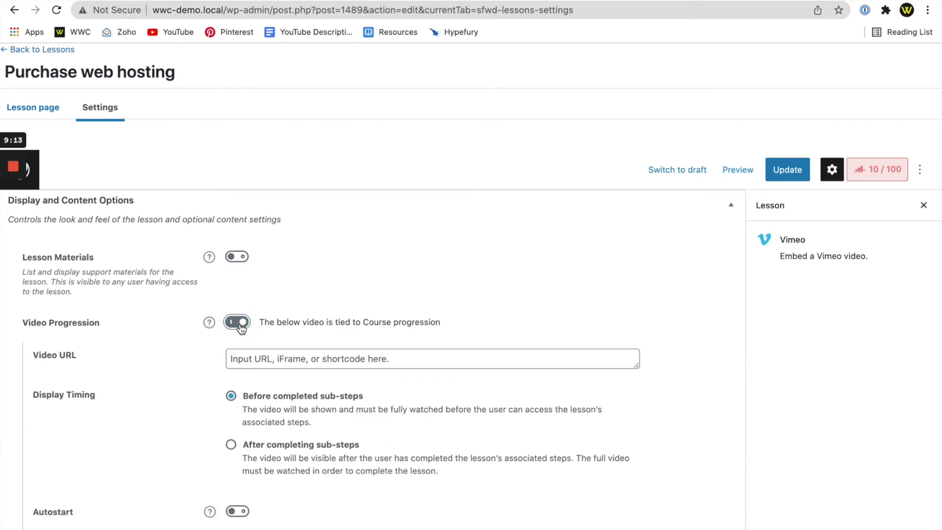
{"action": "left_click", "coordinate": [289, 366]}
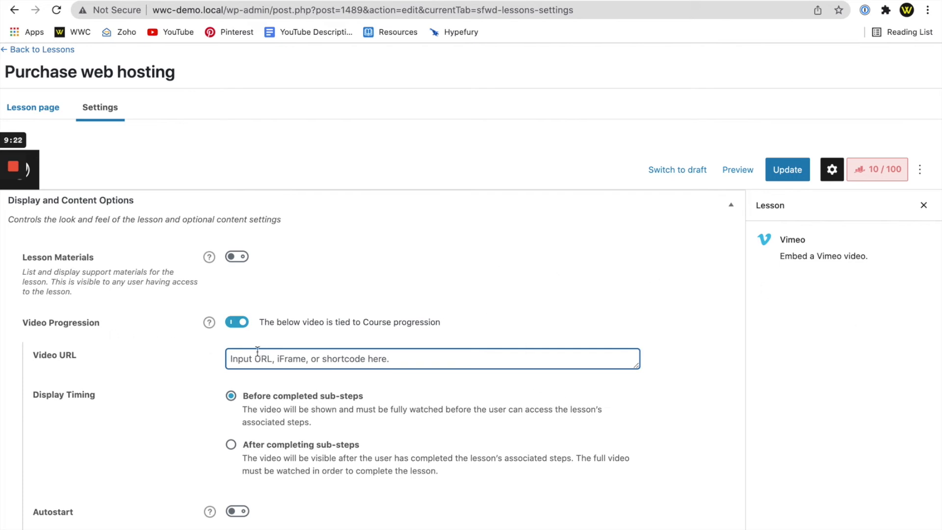
{"action": "left_click", "coordinate": [409, 0]}
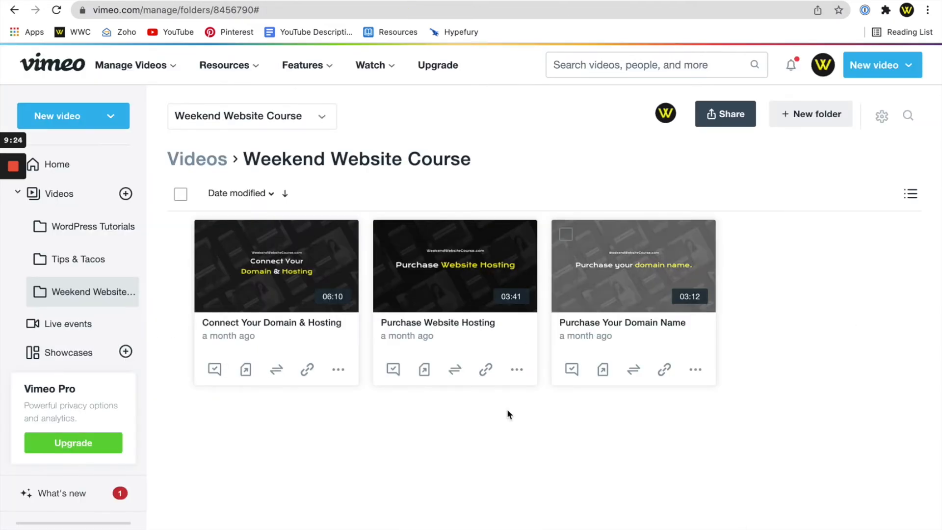
{"action": "left_click", "coordinate": [486, 369]}
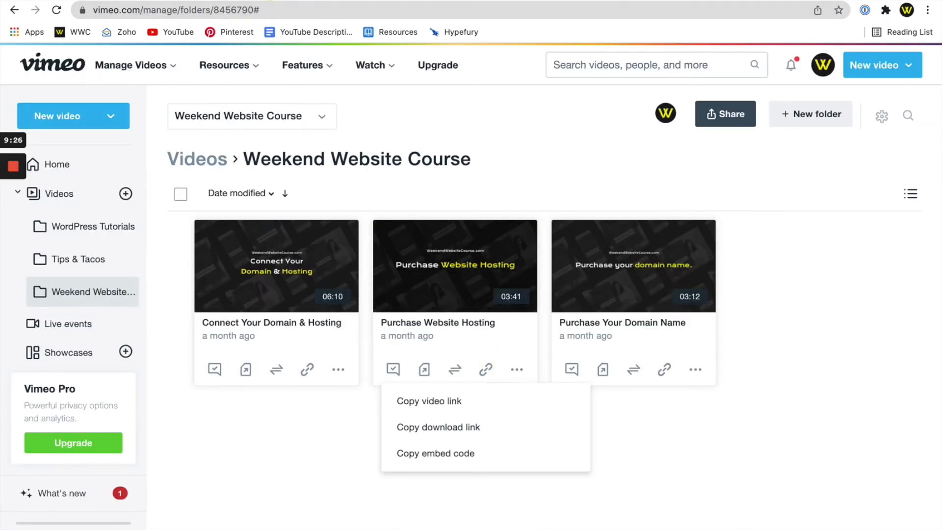
{"action": "left_click", "coordinate": [265, 1]}
{"action": "left_click", "coordinate": [73, 1]}
{"action": "type", "text": "https://vimeo.com/677882165"}
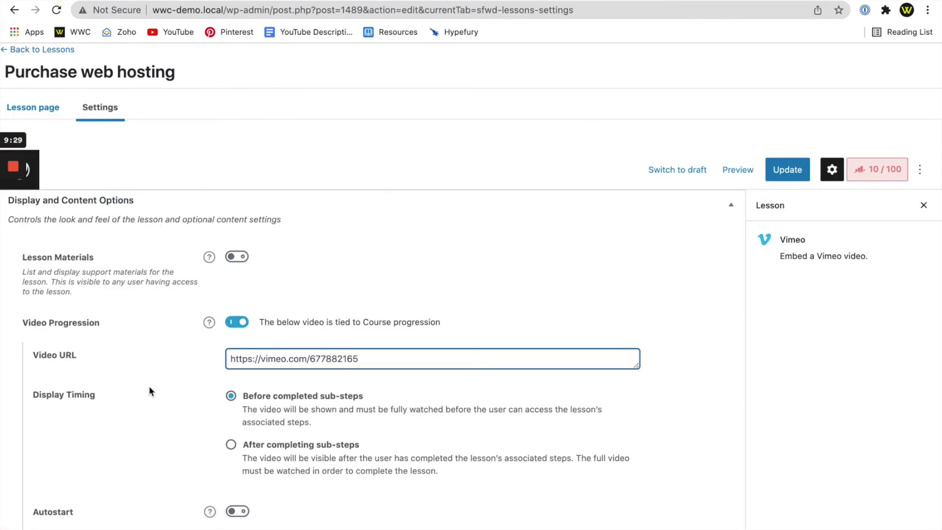
{"action": "left_click", "coordinate": [150, 390]}
{"action": "scroll", "coordinate": [150, 387], "scroll_direction": "down", "scroll_amount": 3}
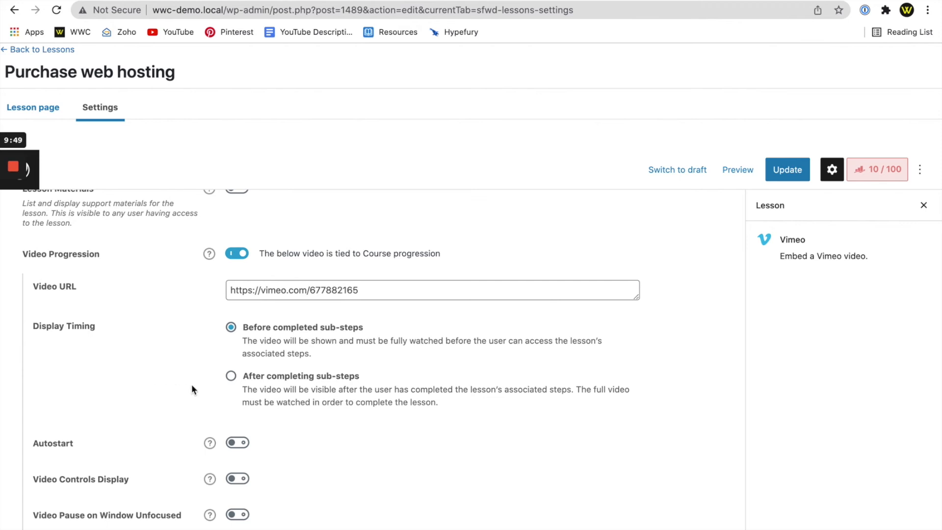
Disable Video Progression, then enable Assignment Uploads to examine its file and grading options and disable it again
{"action": "left_click", "coordinate": [240, 256]}
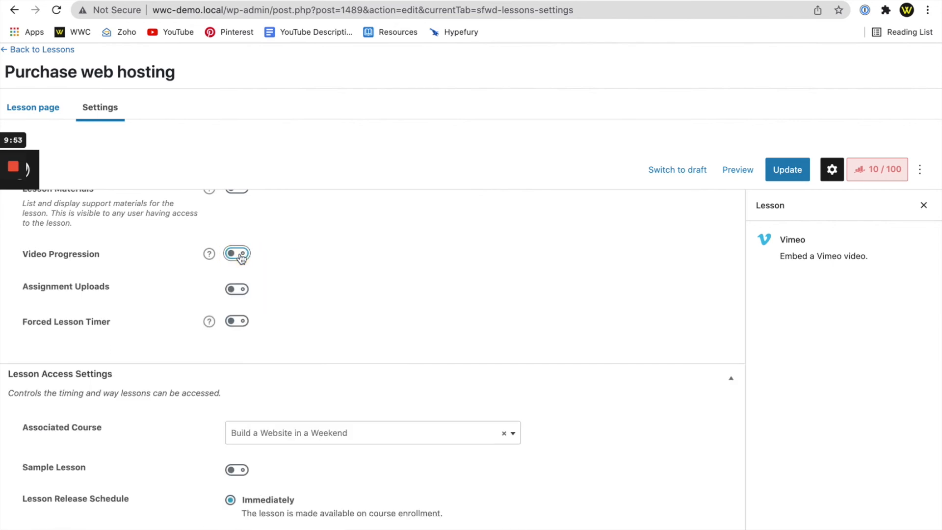
{"action": "left_click", "coordinate": [238, 290]}
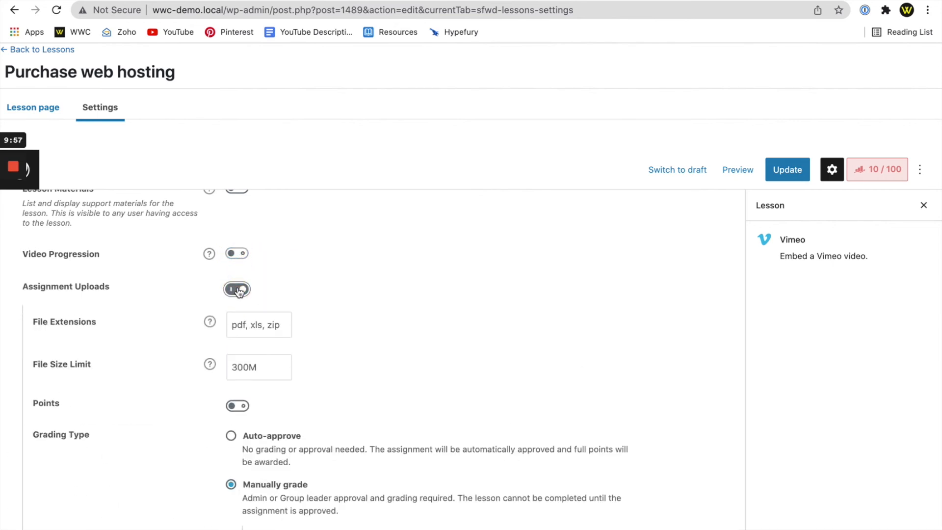
{"action": "scroll", "coordinate": [283, 366], "scroll_direction": "down", "scroll_amount": 2}
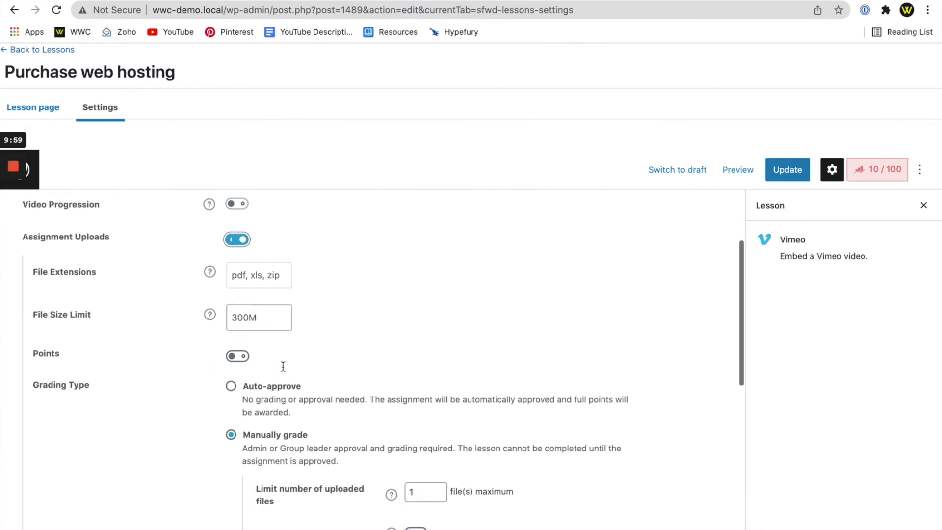
{"action": "scroll", "coordinate": [283, 366], "scroll_direction": "up", "scroll_amount": 3}
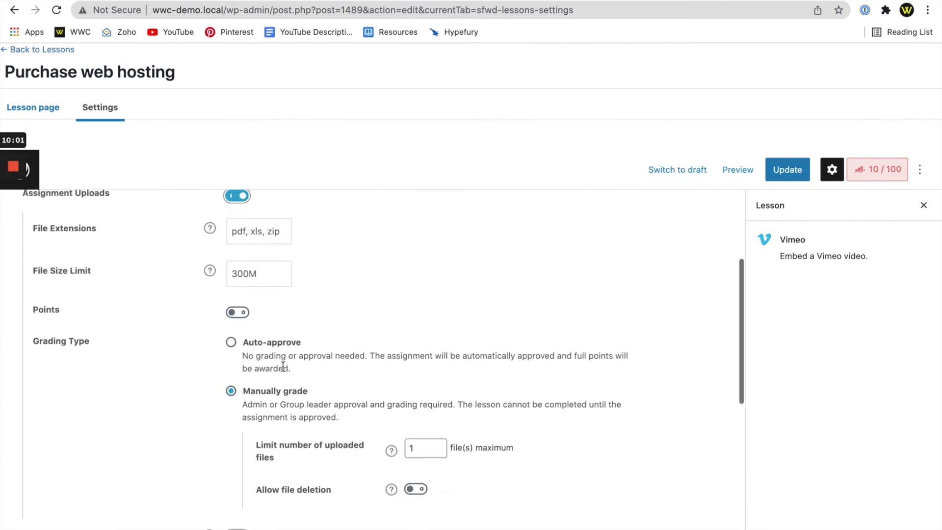
{"action": "left_click", "coordinate": [237, 329]}
{"action": "scroll", "coordinate": [236, 330], "scroll_direction": "down", "scroll_amount": 3}
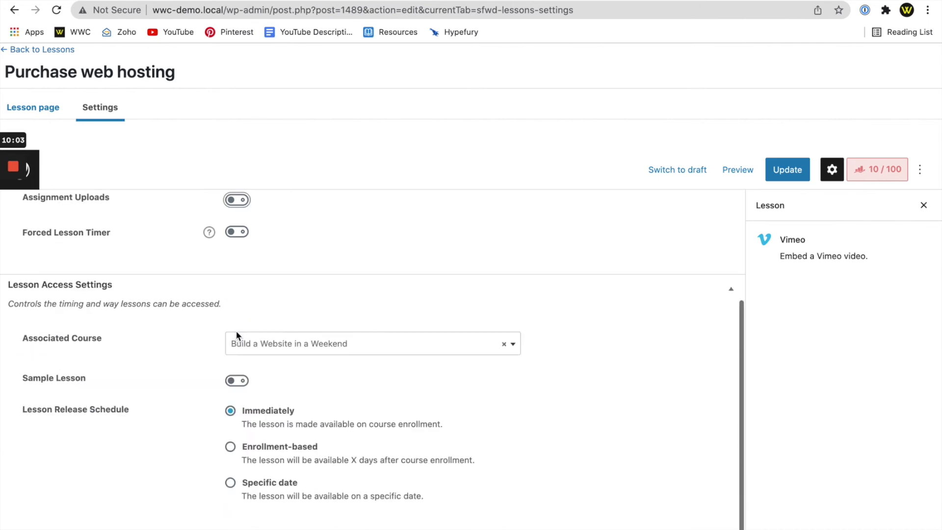
Enable Forced Lesson Timer to examine its time fields and disable it again
{"action": "scroll", "coordinate": [230, 292], "scroll_direction": "up", "scroll_amount": 3}
{"action": "left_click", "coordinate": [231, 302]}
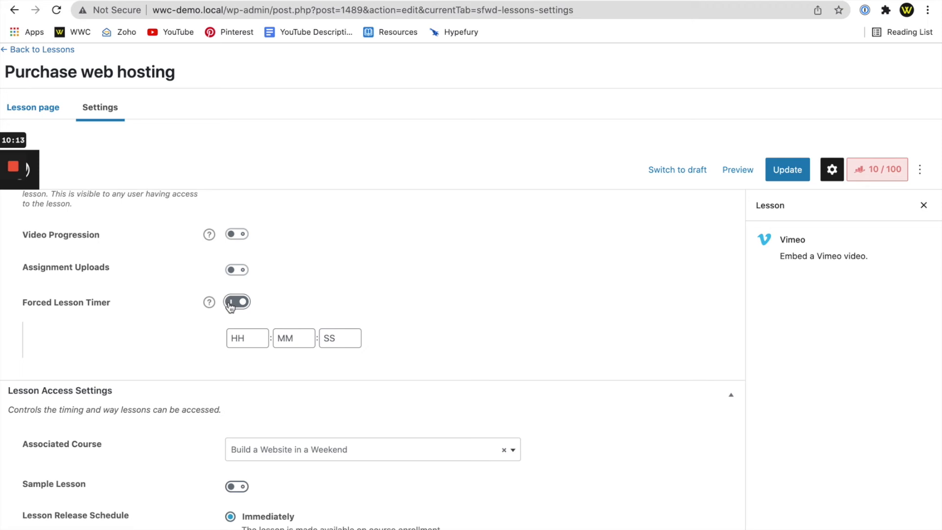
{"action": "left_click", "coordinate": [230, 302]}
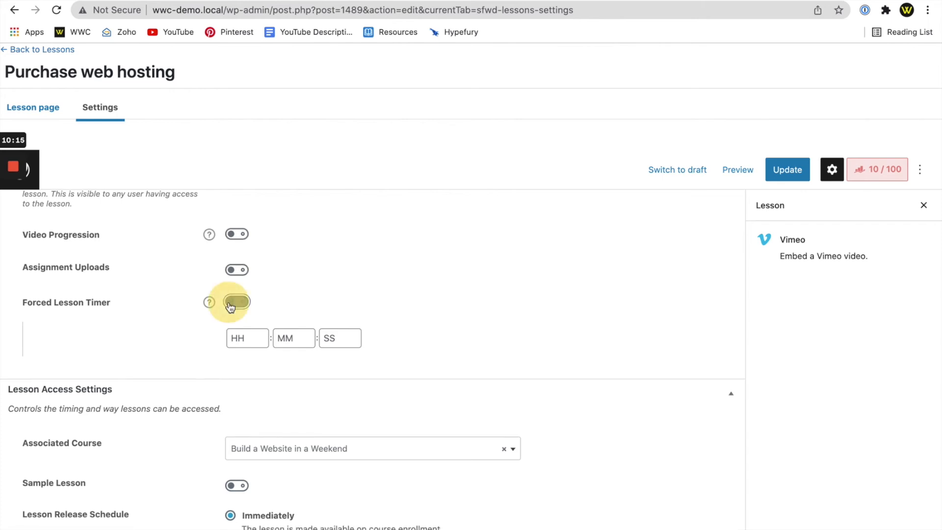
Check the Associated Course choices, keeping "Build a Website in a Weekend", update the lesson and return to its content page
{"action": "scroll", "coordinate": [305, 358], "scroll_direction": "down", "scroll_amount": 2}
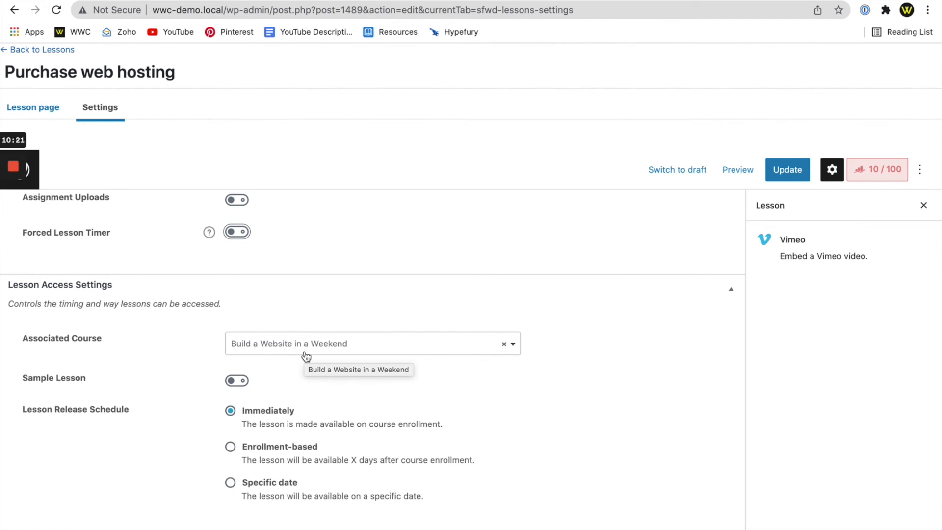
{"action": "left_click", "coordinate": [320, 344]}
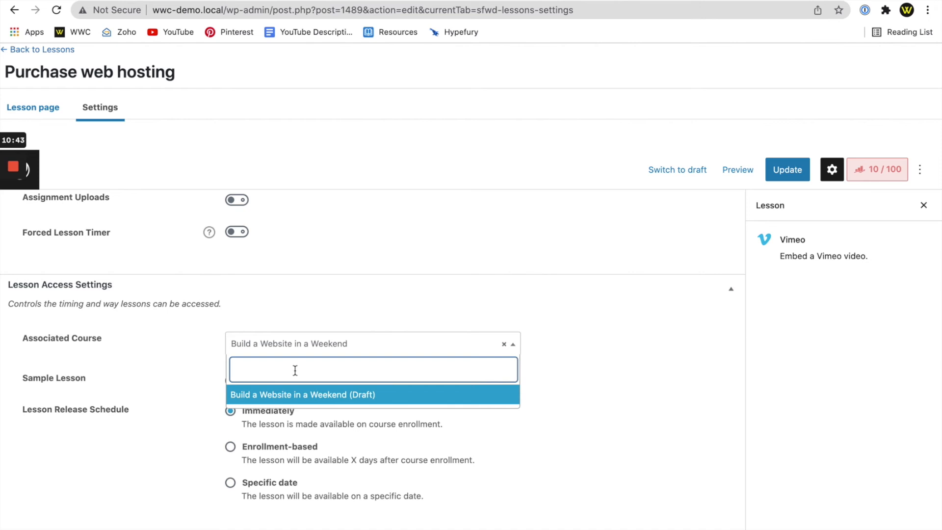
{"action": "left_click", "coordinate": [635, 421]}
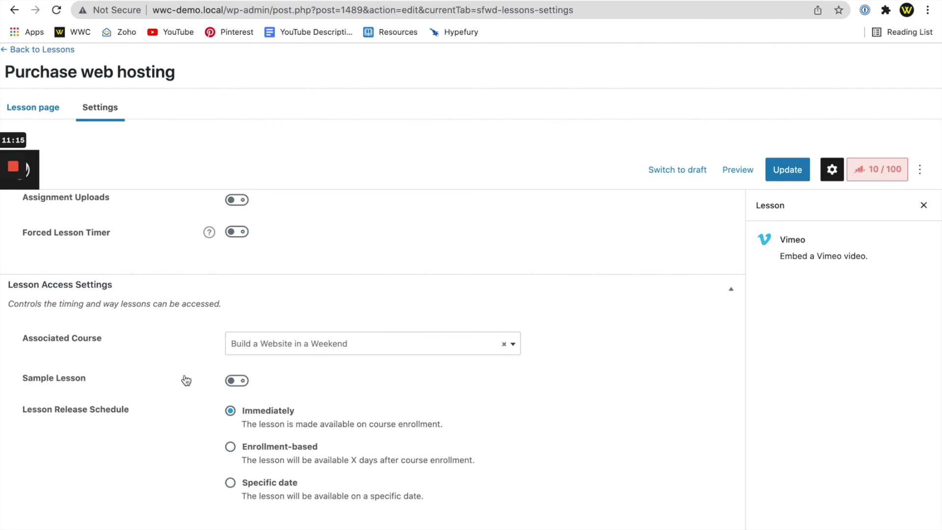
{"action": "left_click", "coordinate": [784, 177]}
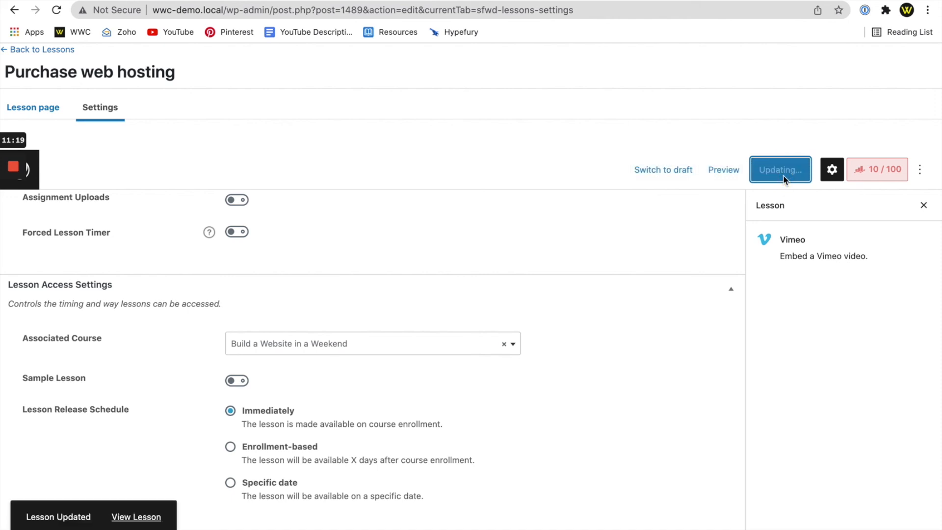
{"action": "left_click", "coordinate": [44, 109]}
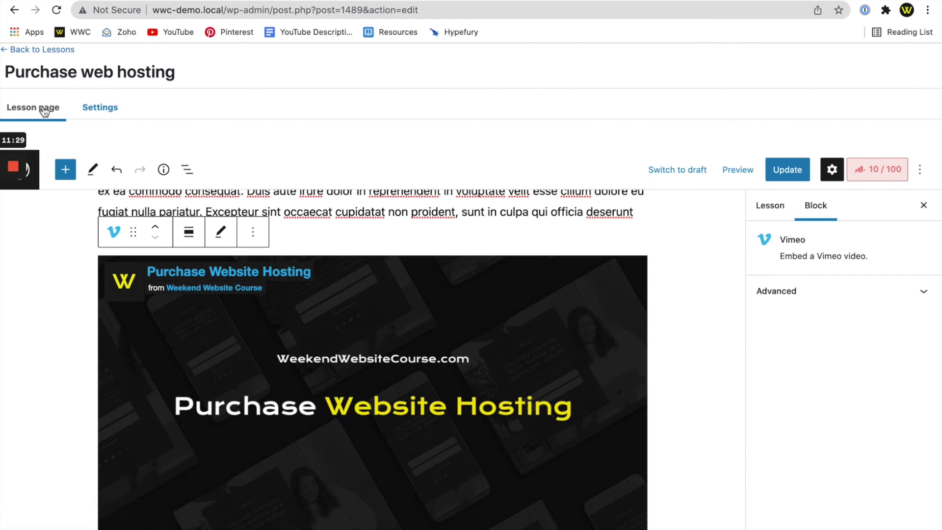
{"action": "mouse_move", "coordinate": [3, 168]}
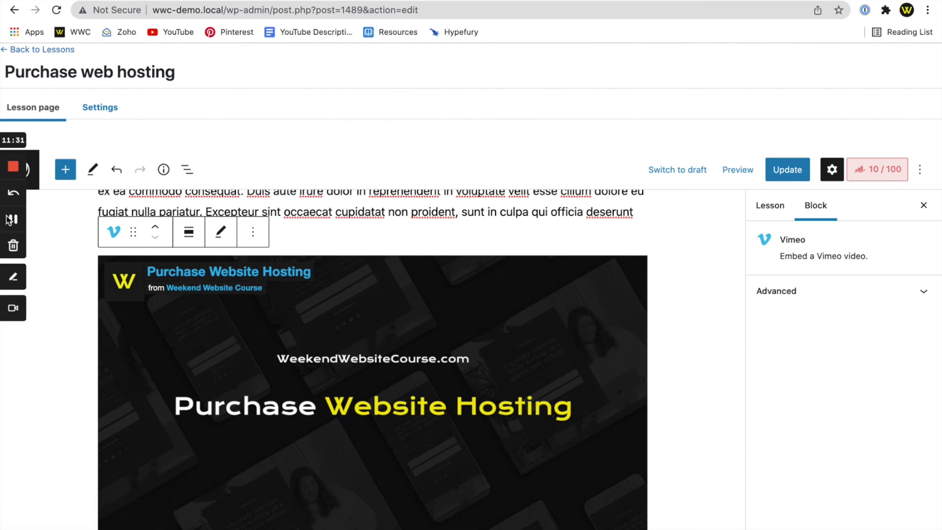
{"action": "left_click", "coordinate": [13, 219]}
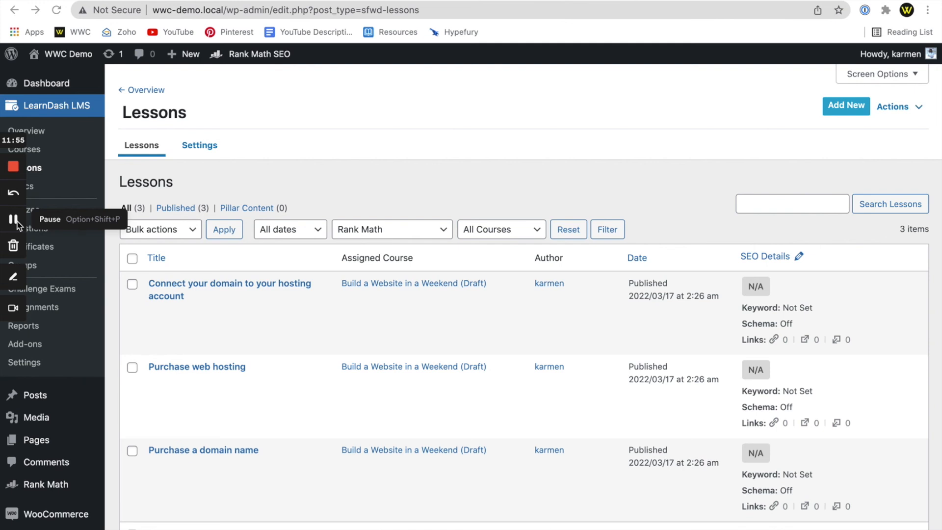
{"action": "left_click", "coordinate": [17, 221]}
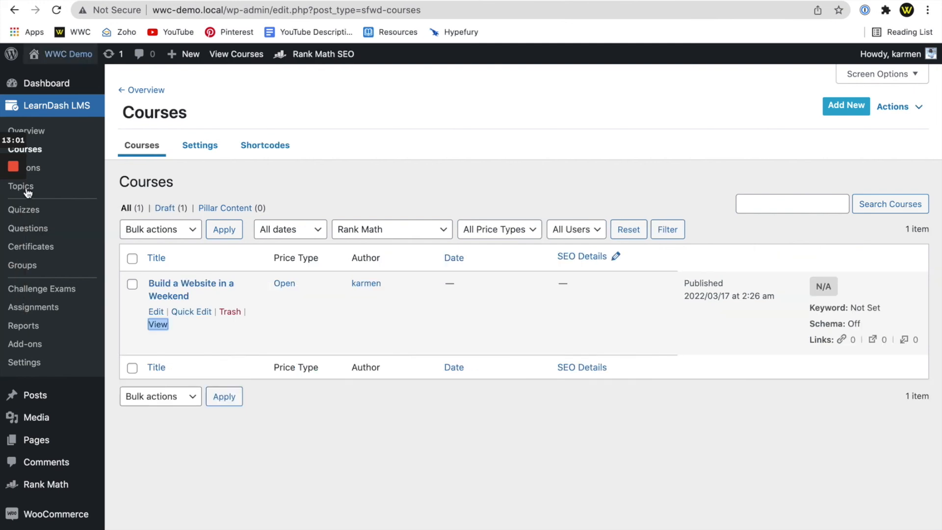
Enable Focus Mode in the general LearnDash settings, keep its content width at Default (960px), and save the settings
{"action": "left_click", "coordinate": [37, 364]}
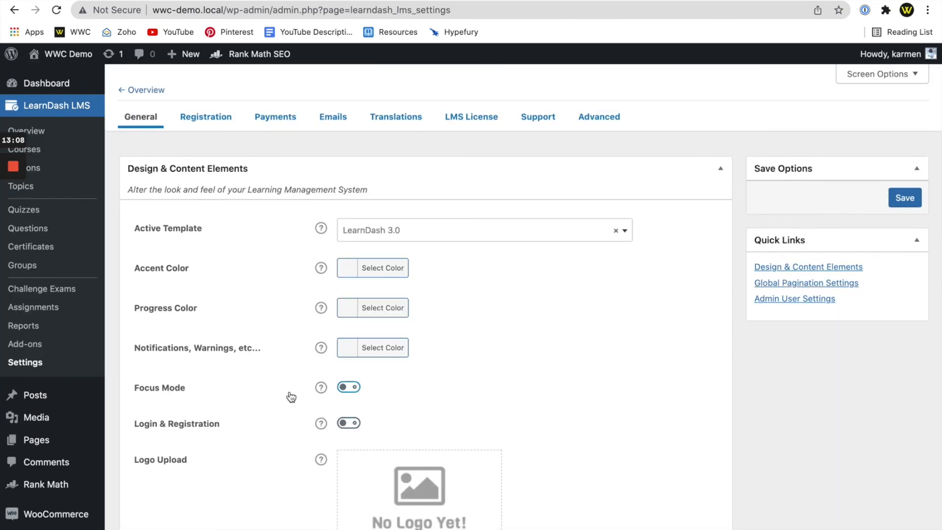
{"action": "left_click", "coordinate": [350, 391]}
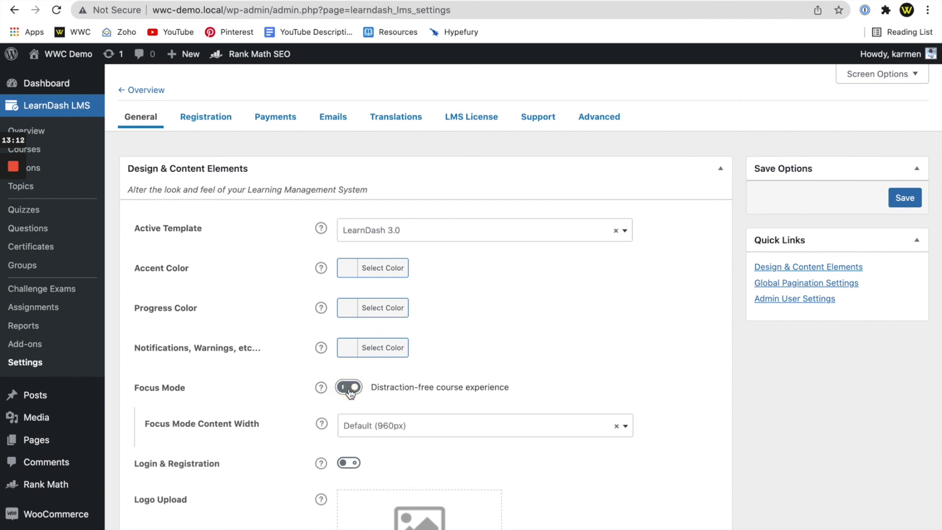
{"action": "left_click", "coordinate": [427, 427]}
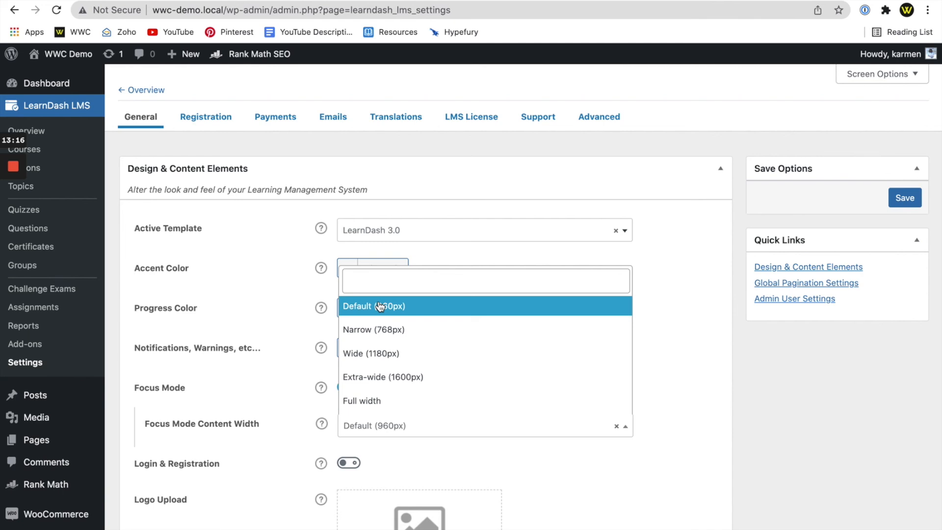
{"action": "left_click", "coordinate": [592, 217]}
{"action": "left_click", "coordinate": [907, 199]}
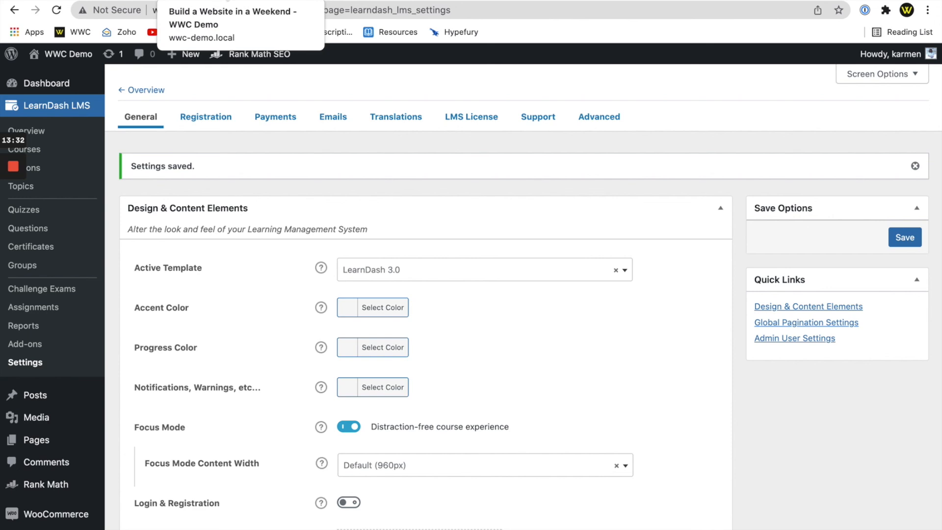
Reload the published "Build a Website in a Weekend" course page and open the "Purchase a domain name" lesson to examine its Focus Mode layout
{"action": "left_click", "coordinate": [225, 1]}
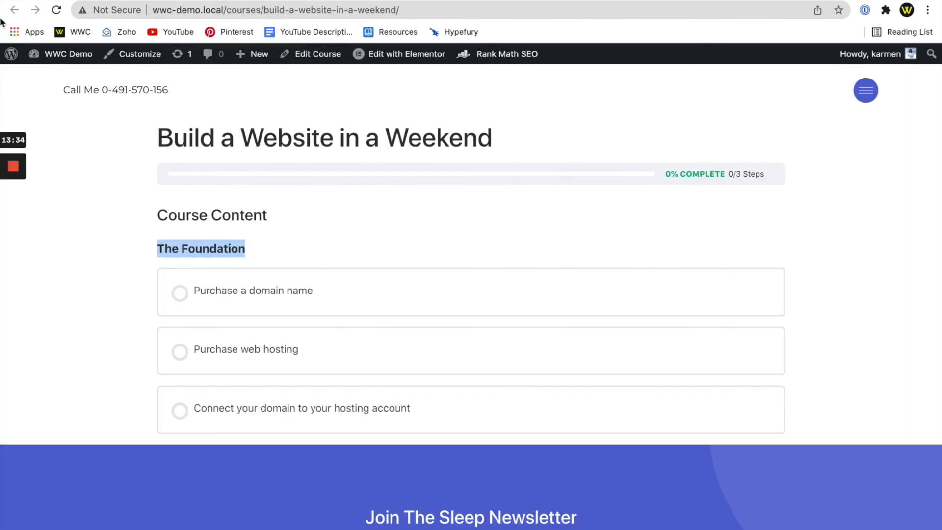
{"action": "left_click", "coordinate": [57, 10]}
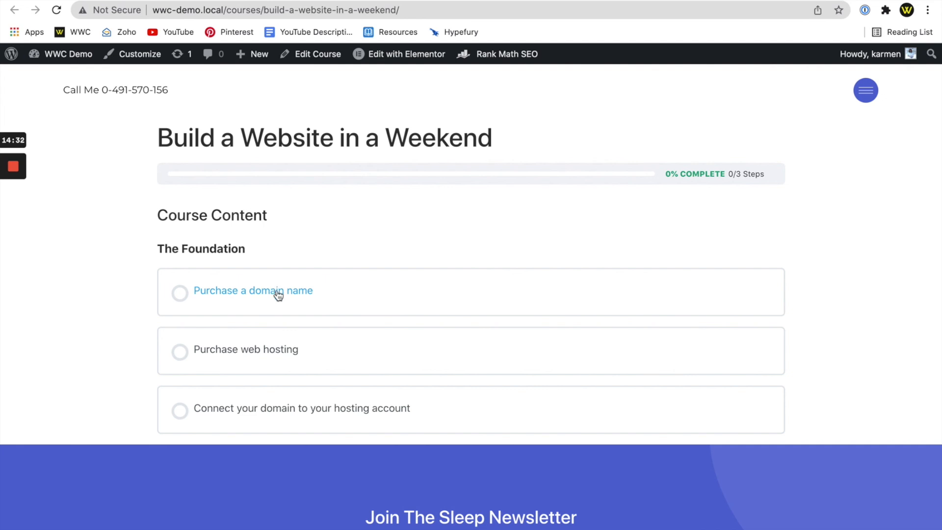
{"action": "left_click", "coordinate": [260, 299]}
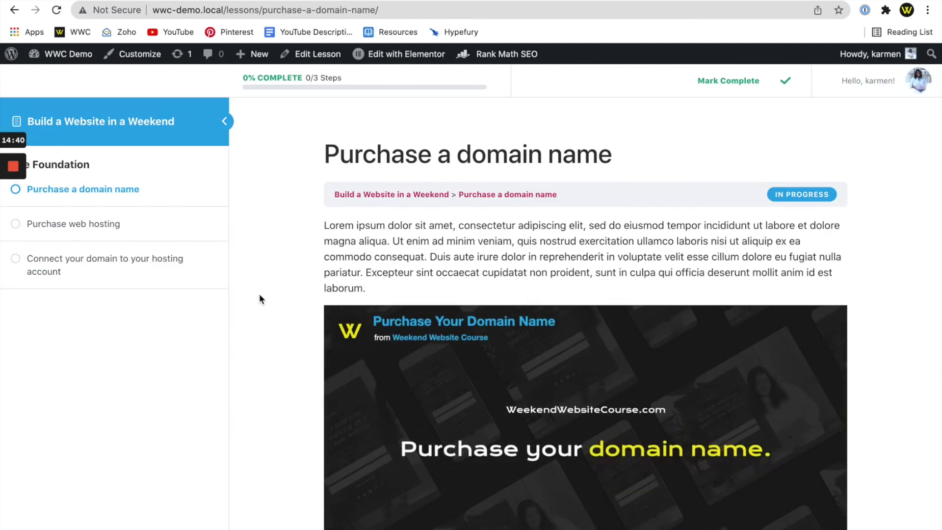
{"action": "scroll", "coordinate": [260, 294], "scroll_direction": "down", "scroll_amount": 1}
{"action": "scroll", "coordinate": [259, 294], "scroll_direction": "up", "scroll_amount": 2}
{"action": "scroll", "coordinate": [293, 287], "scroll_direction": "down", "scroll_amount": 3}
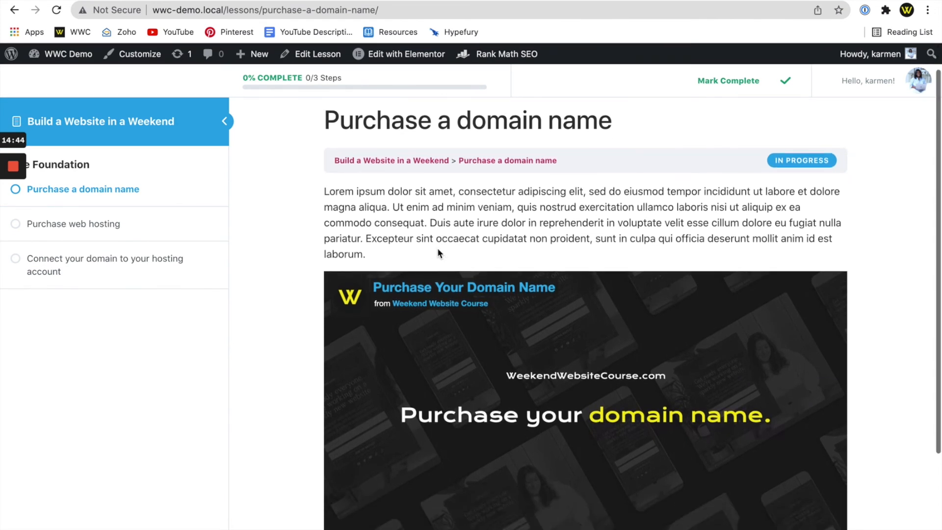
View the "Purchase web hosting" lesson with its video and go back to the previous lesson
{"action": "left_click", "coordinate": [81, 226]}
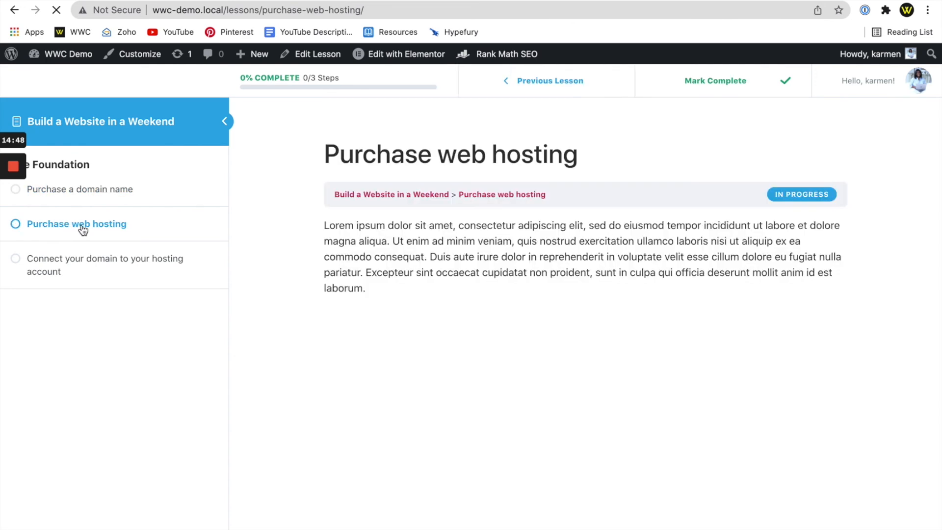
{"action": "scroll", "coordinate": [488, 233], "scroll_direction": "down", "scroll_amount": 3}
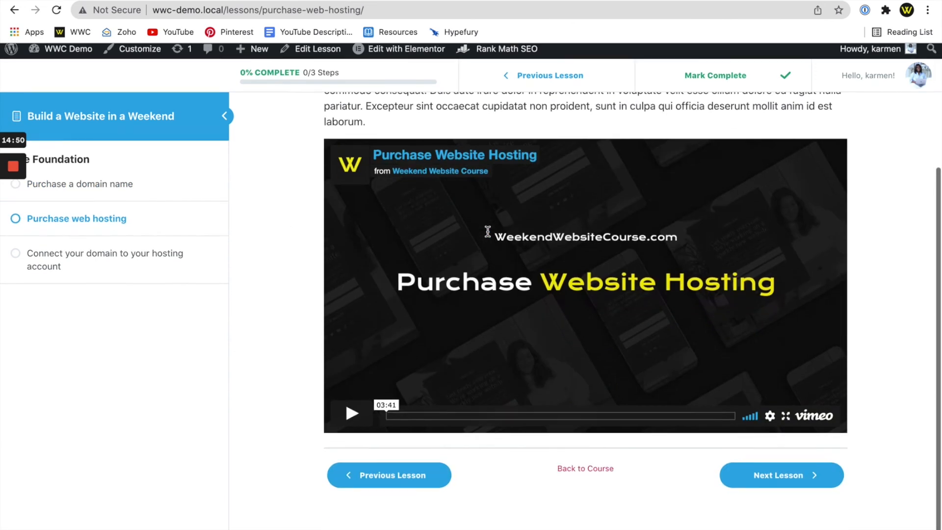
{"action": "left_click", "coordinate": [359, 479]}
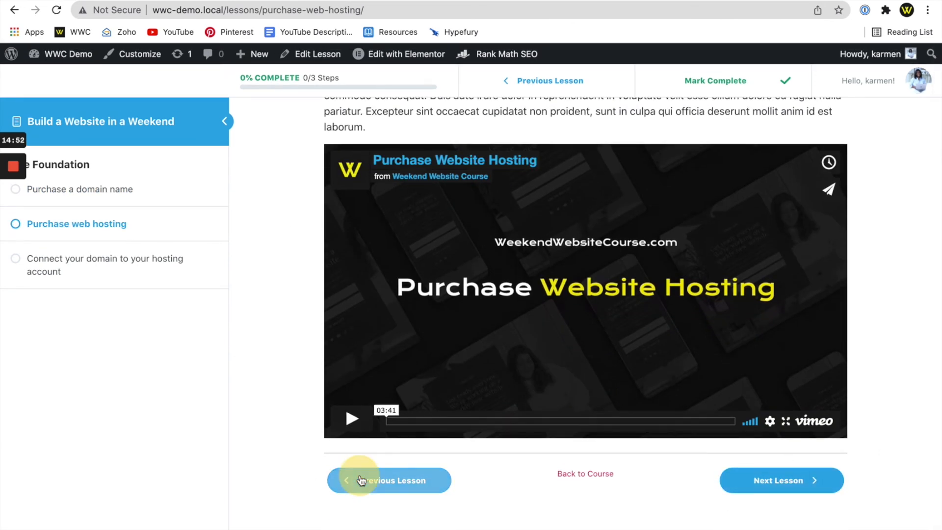